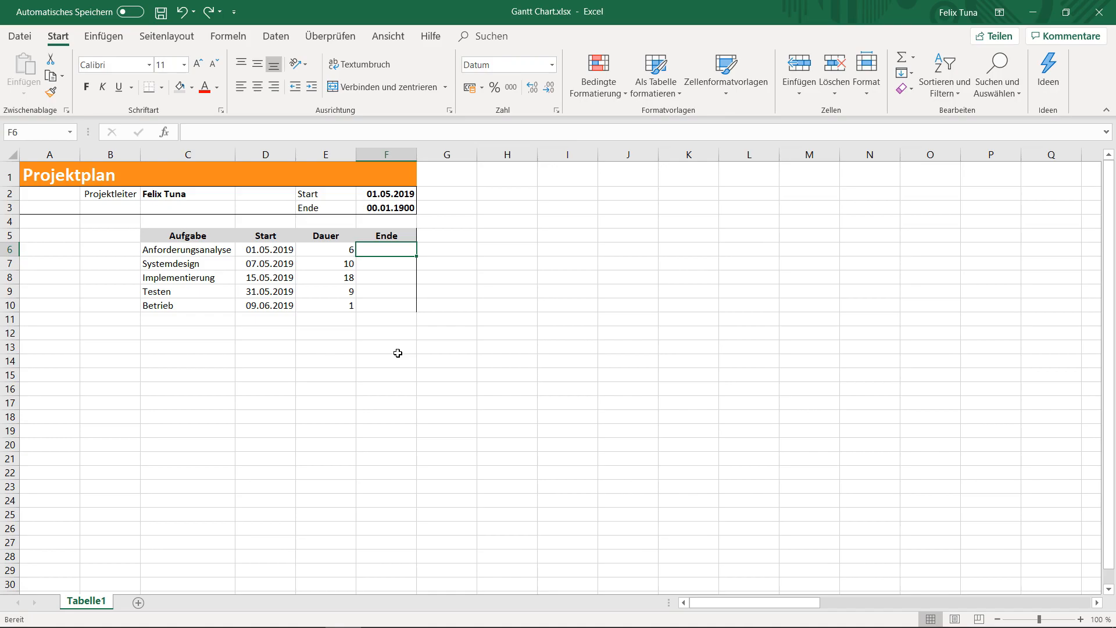
# - Calculate the Ende dates in F6:F10 by entering =D6+E6-1 in F6 and filling it down to the Betrieb row
pyautogui.moveTo(226, 250); pyautogui.dragTo(225, 312)
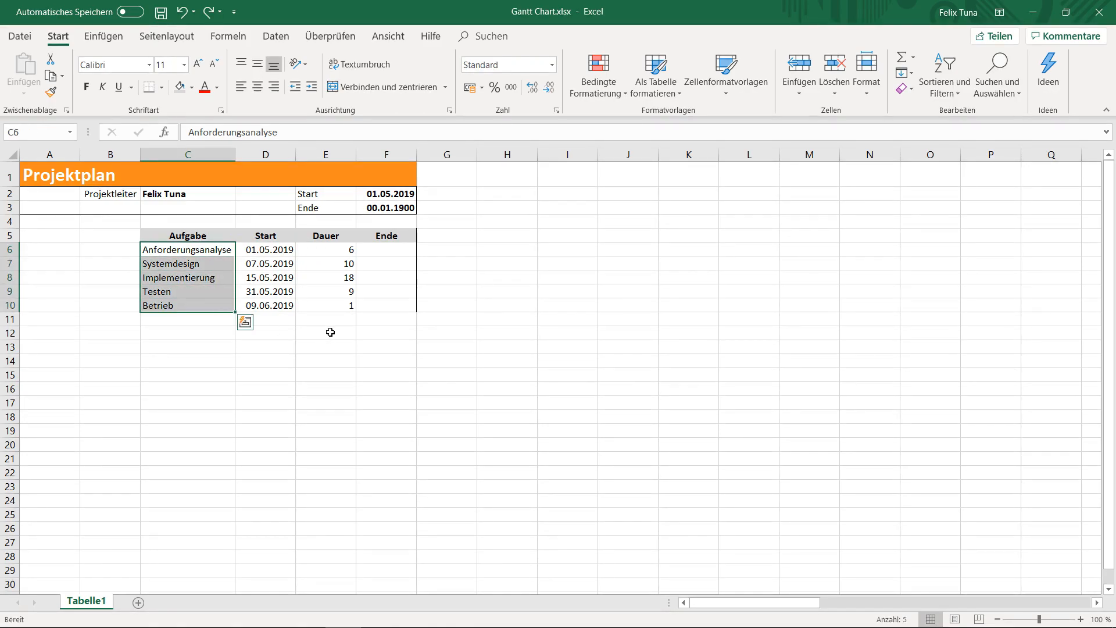
pyautogui.click(378, 251)
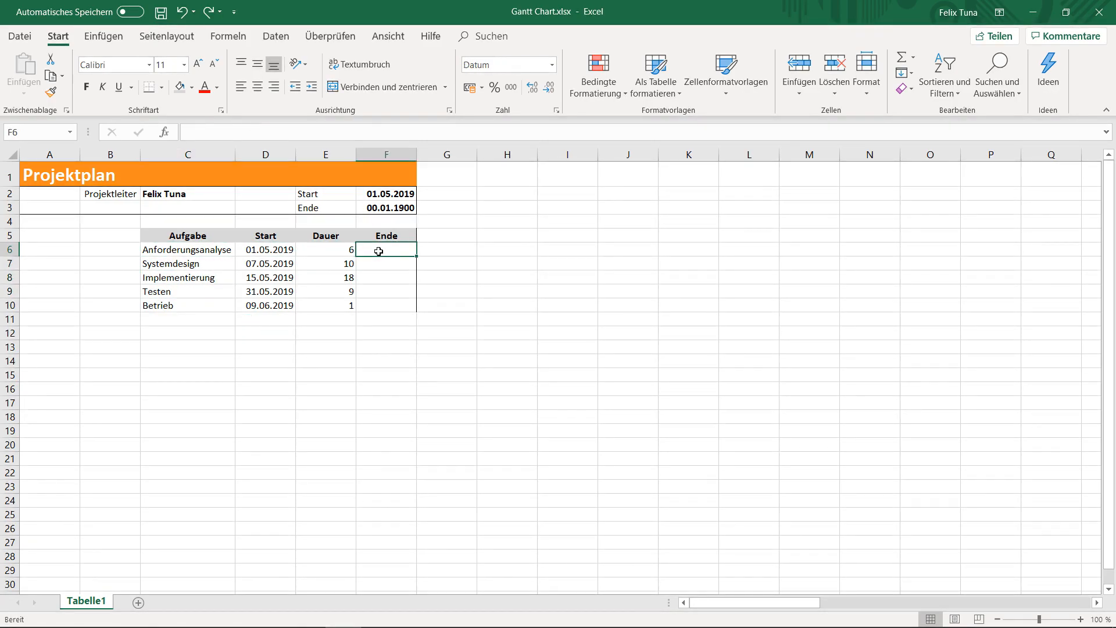
pyautogui.doubleClick(397, 249)
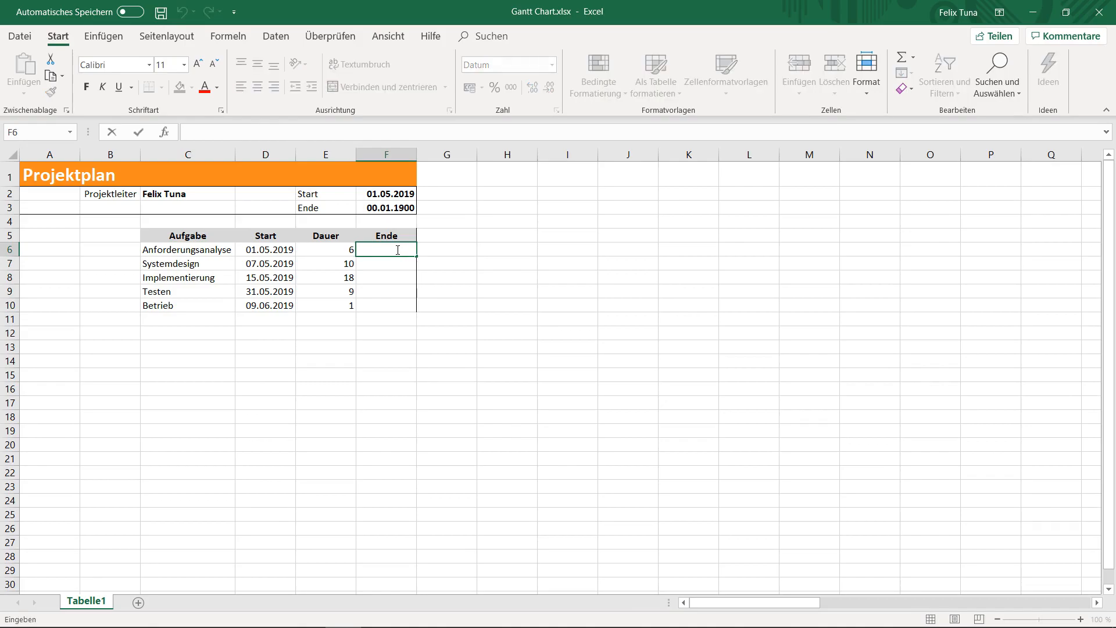
pyautogui.write('=')
pyautogui.click(259, 251)
pyautogui.write('+')
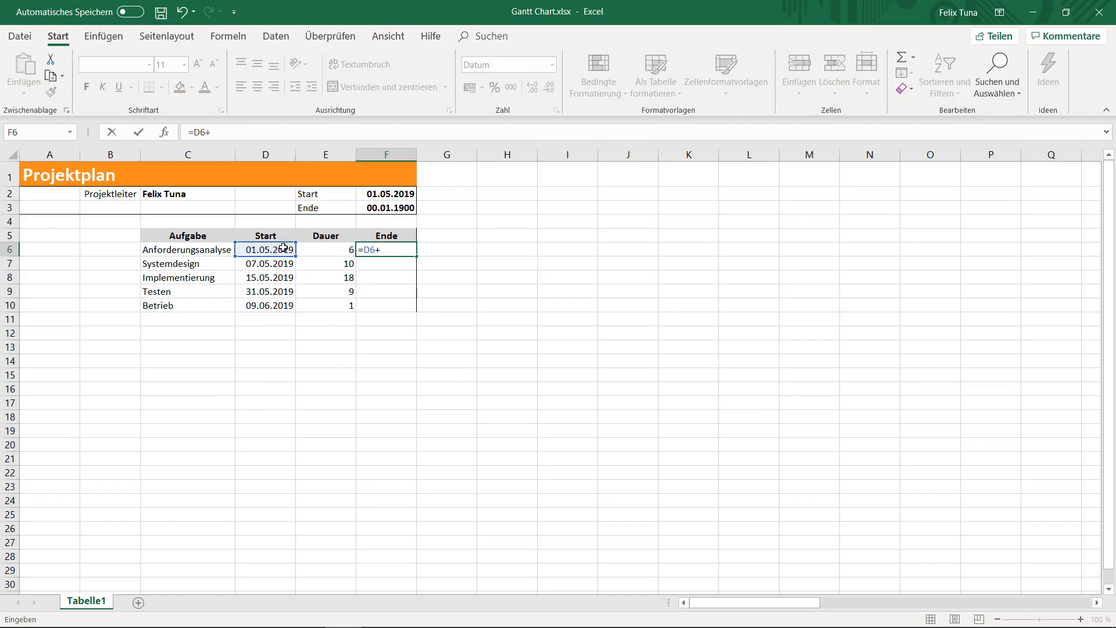
pyautogui.click(329, 251)
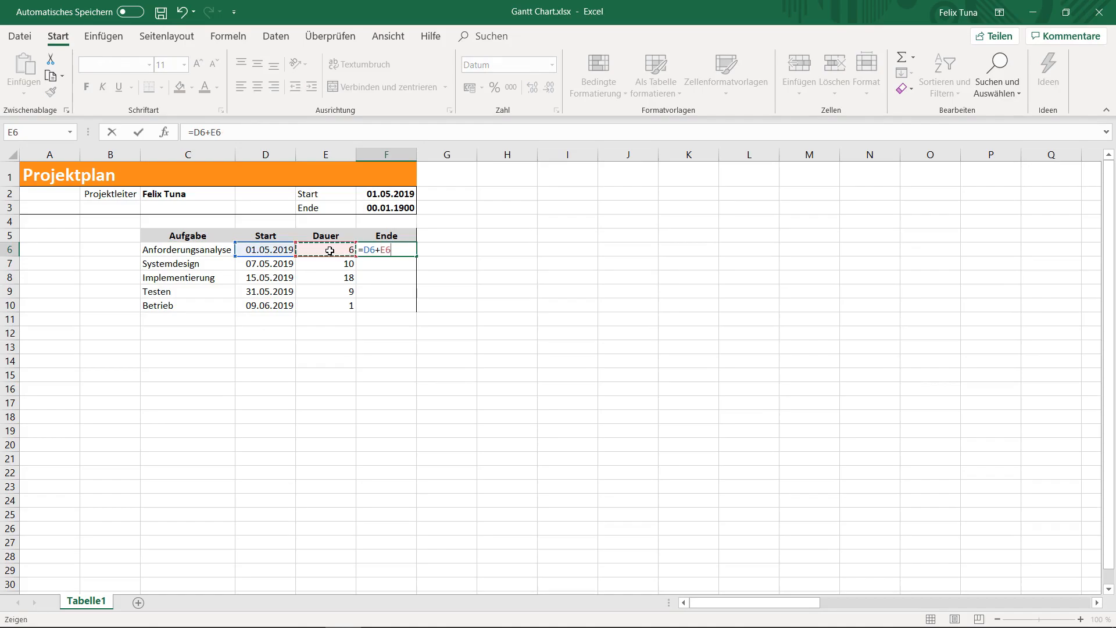
pyautogui.write('-1')
pyautogui.hotkey('ctrl', 'Return')
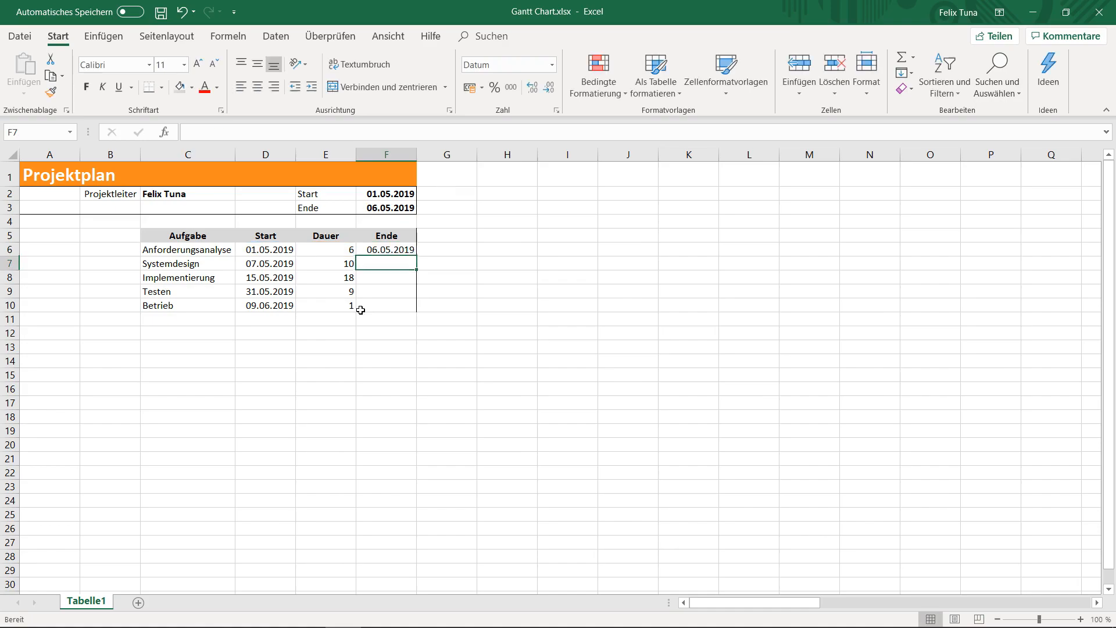
pyautogui.moveTo(417, 256); pyautogui.dragTo(416, 315)
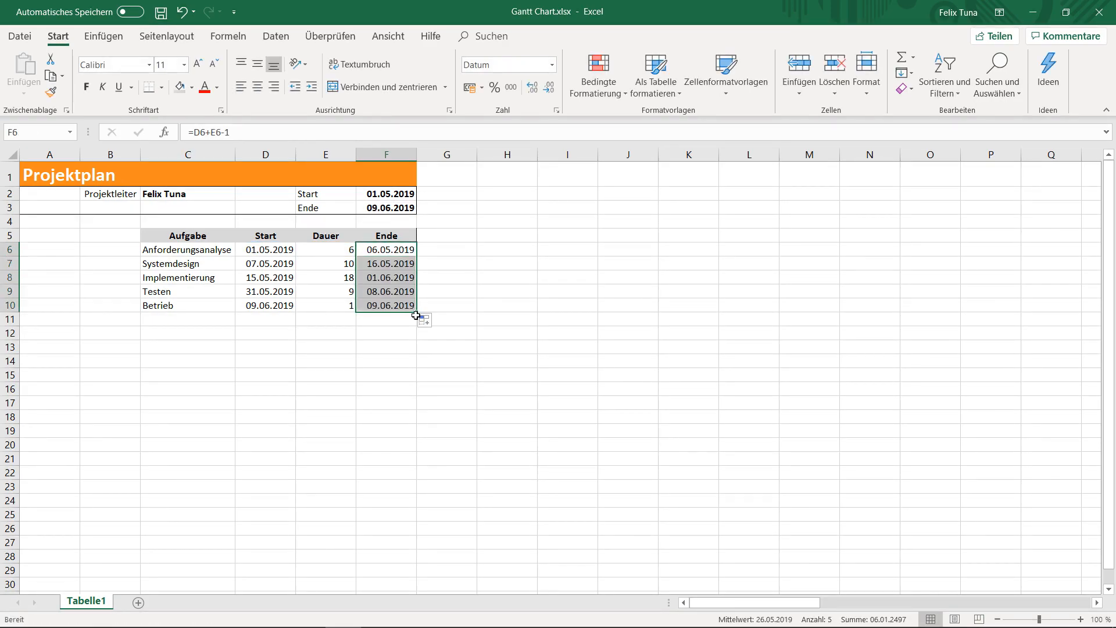
# - Enter the date 01.05.2019 in G5 and give the cell the grey fill of the header row
pyautogui.click(438, 235)
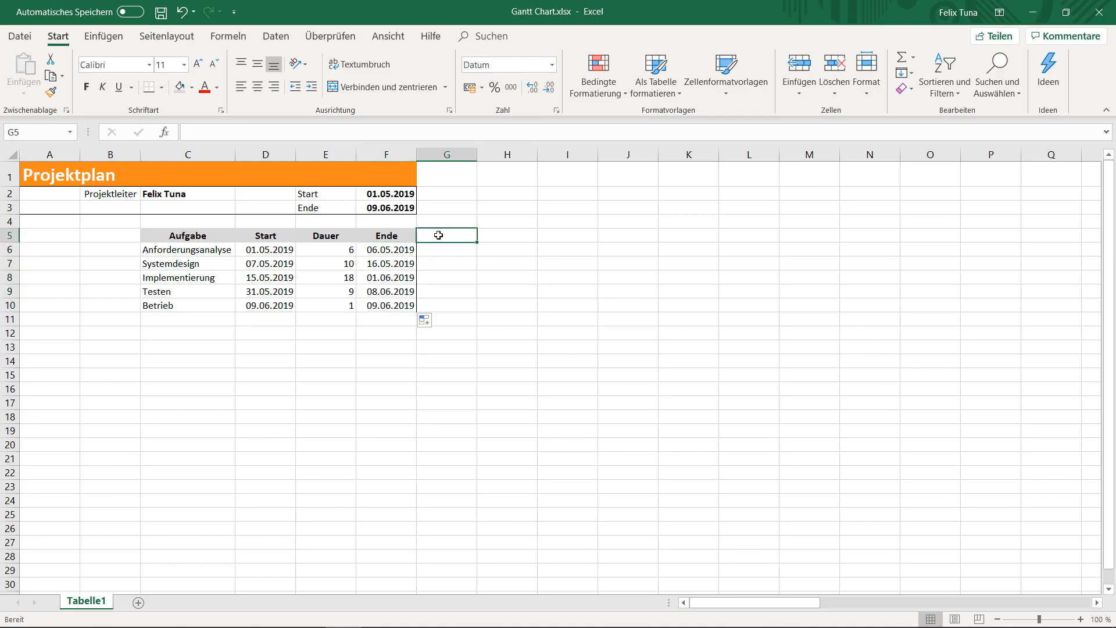
pyautogui.write('01.')
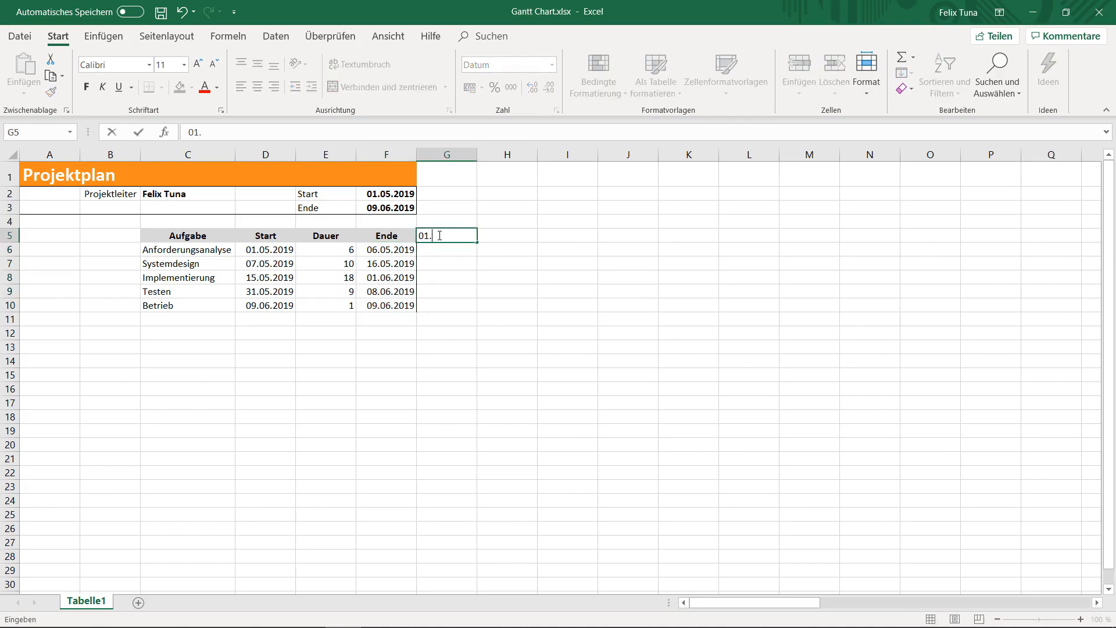
pyautogui.write('05.2019')
pyautogui.press('Return')
pyautogui.click(439, 236)
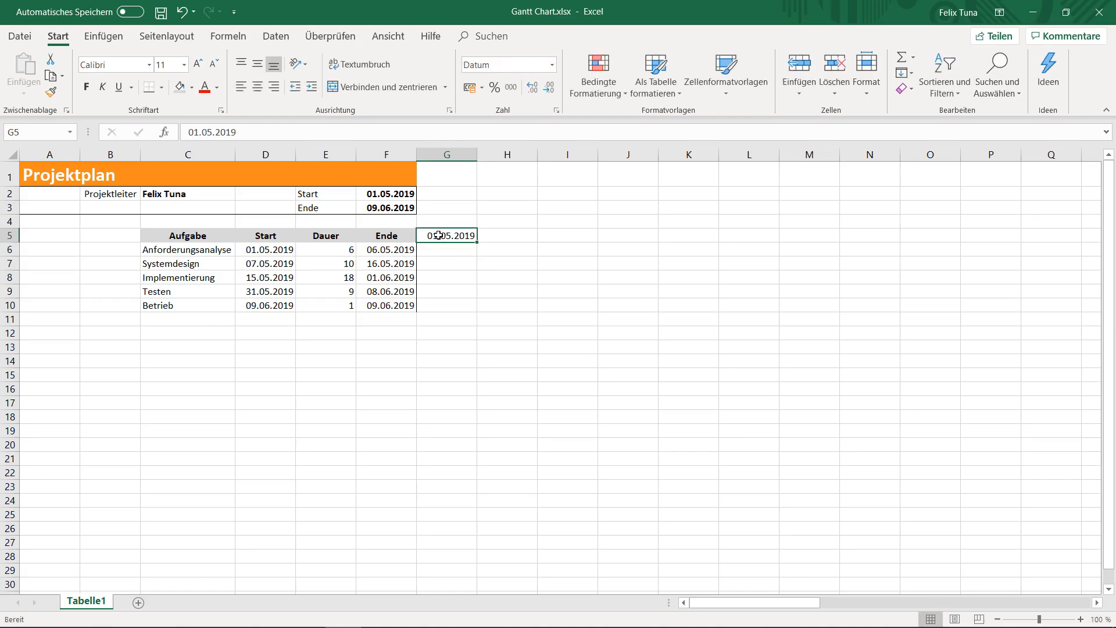
pyautogui.click(182, 90)
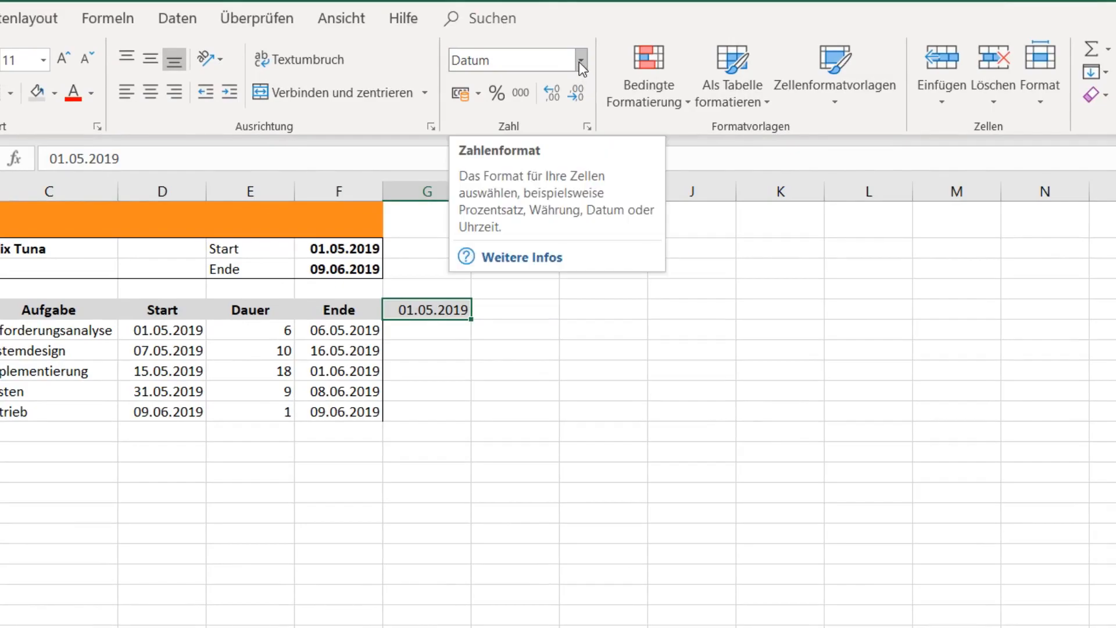
# - Format the date in G5 with the day-and-short-month date type "14. Mrz."
pyautogui.click(579, 61)
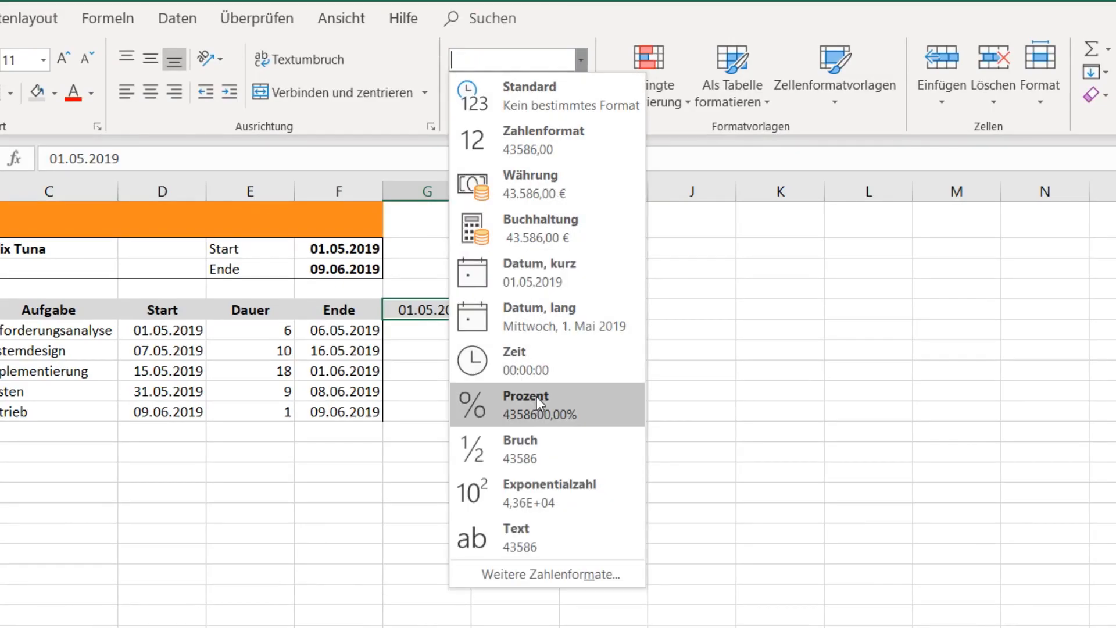
pyautogui.click(522, 570)
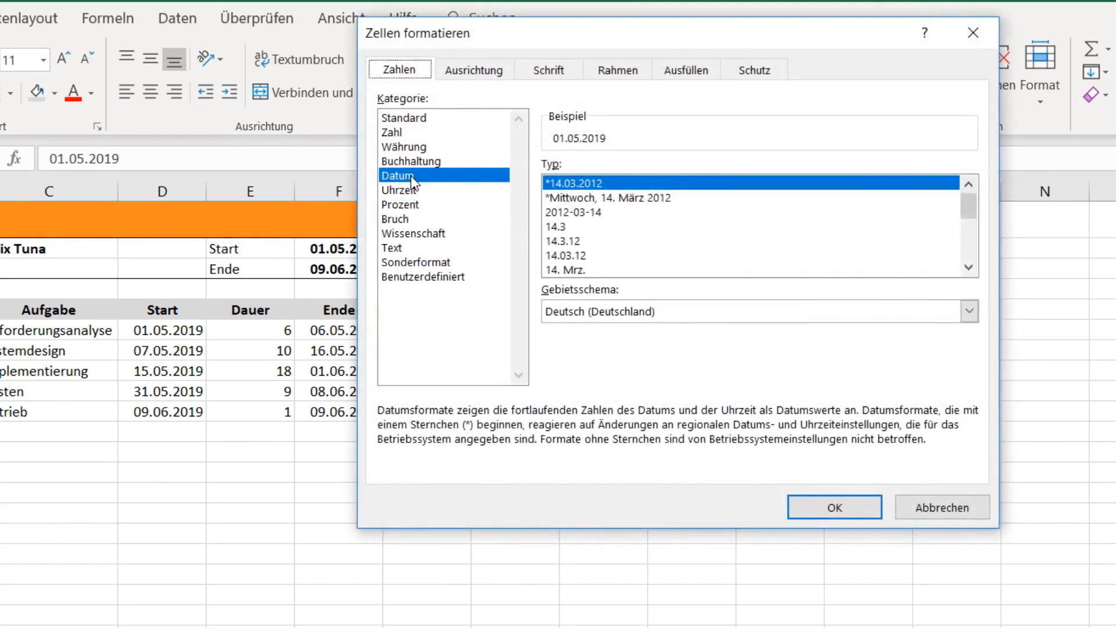
pyautogui.click(565, 270)
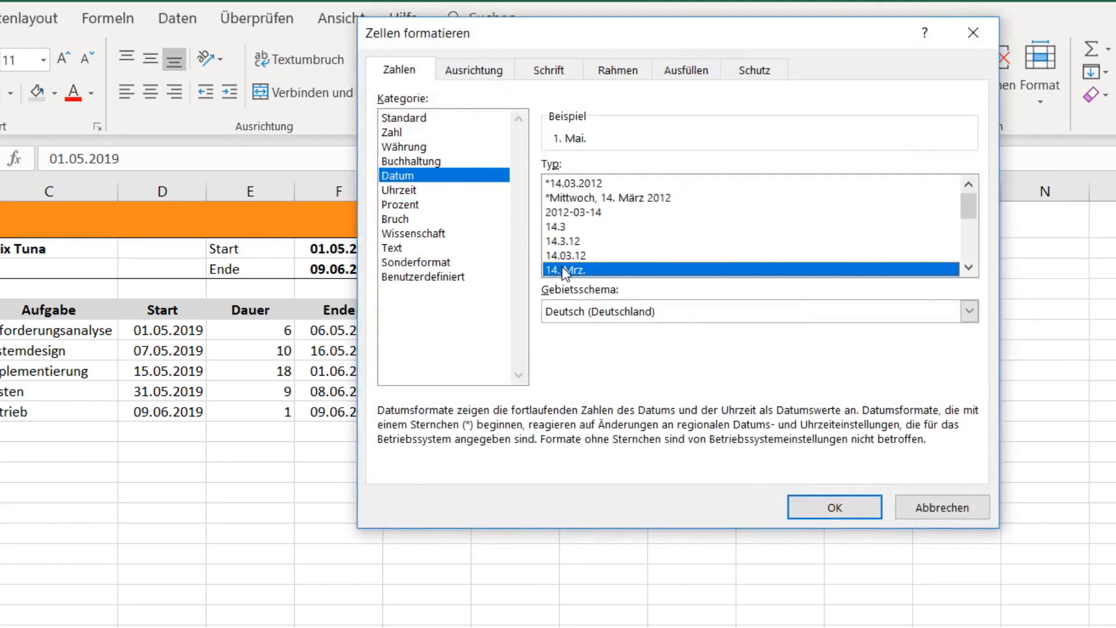
pyautogui.click(824, 507)
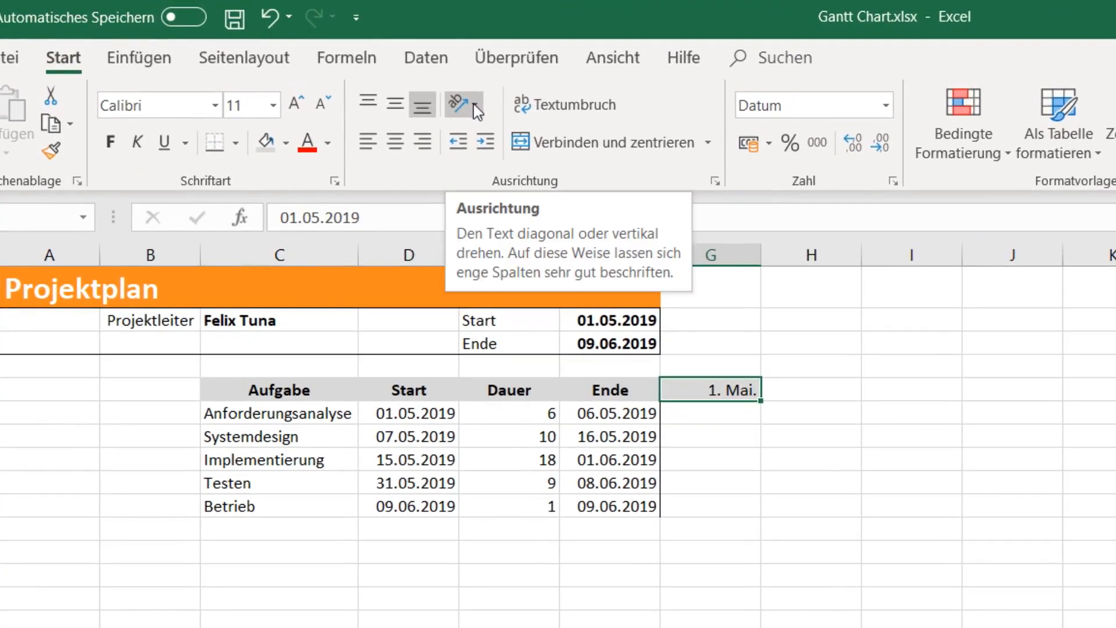
# - Rotate the text in G5 downward and extend the daily date series along row 5 to 9. Jun. in AT5
pyautogui.click(476, 108)
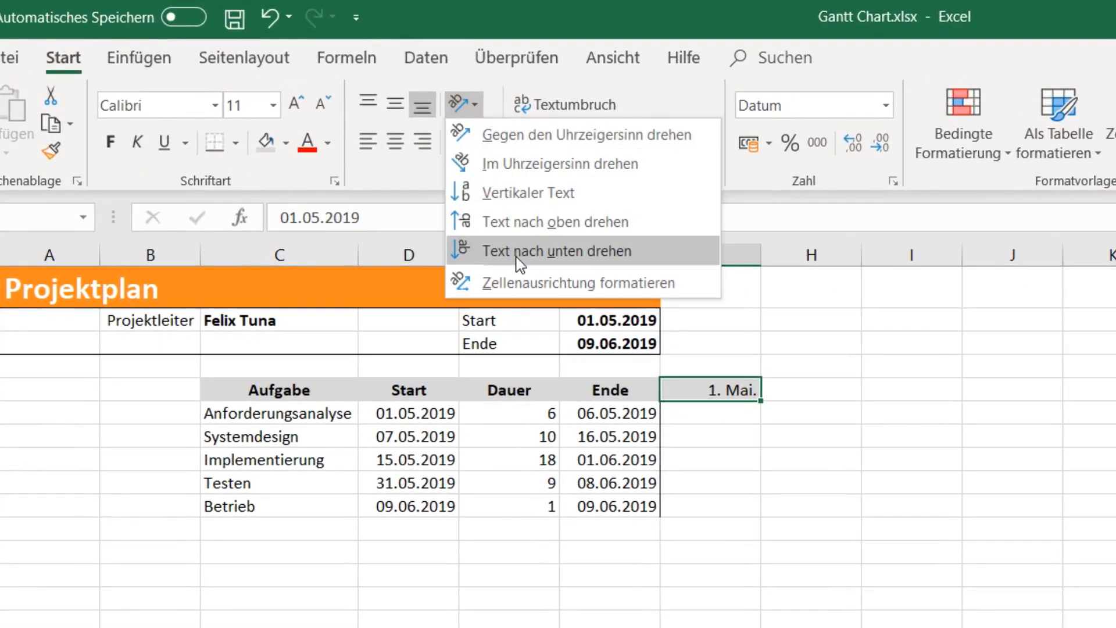
pyautogui.press('Escape')
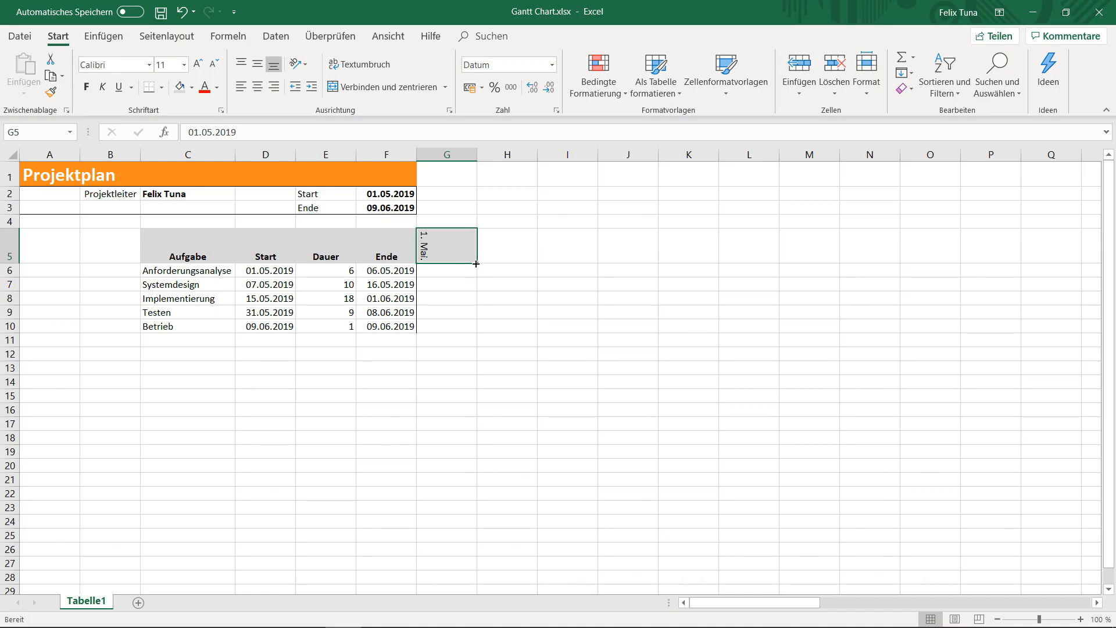
pyautogui.moveTo(475, 263); pyautogui.dragTo(743, 258)
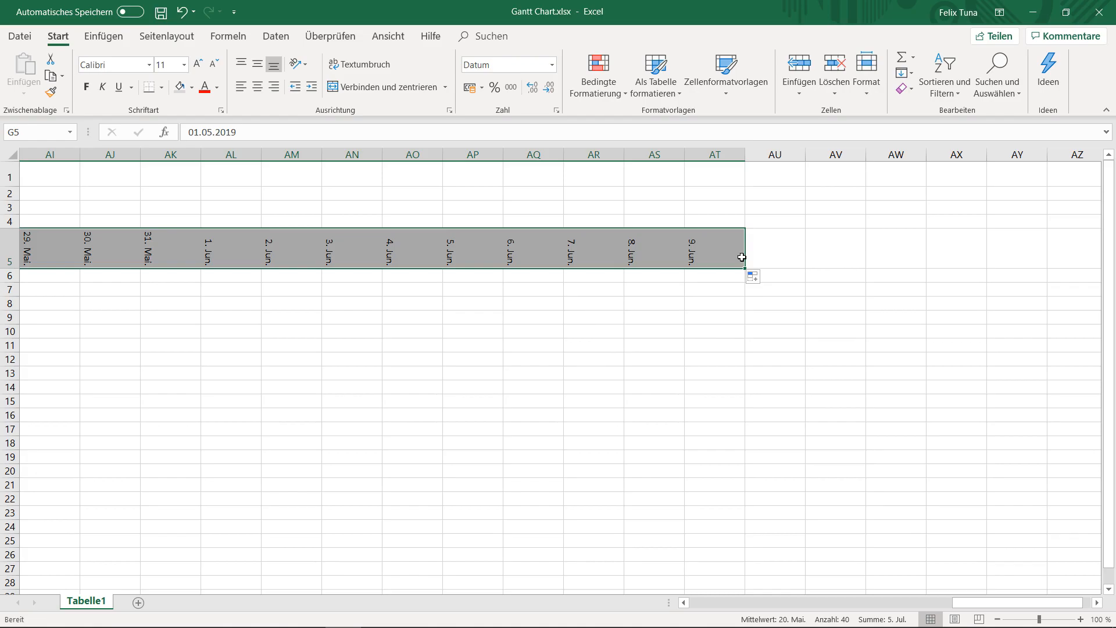
# - Narrow columns G through AT together so each is just wide enough for its rotated date
pyautogui.click(716, 154)
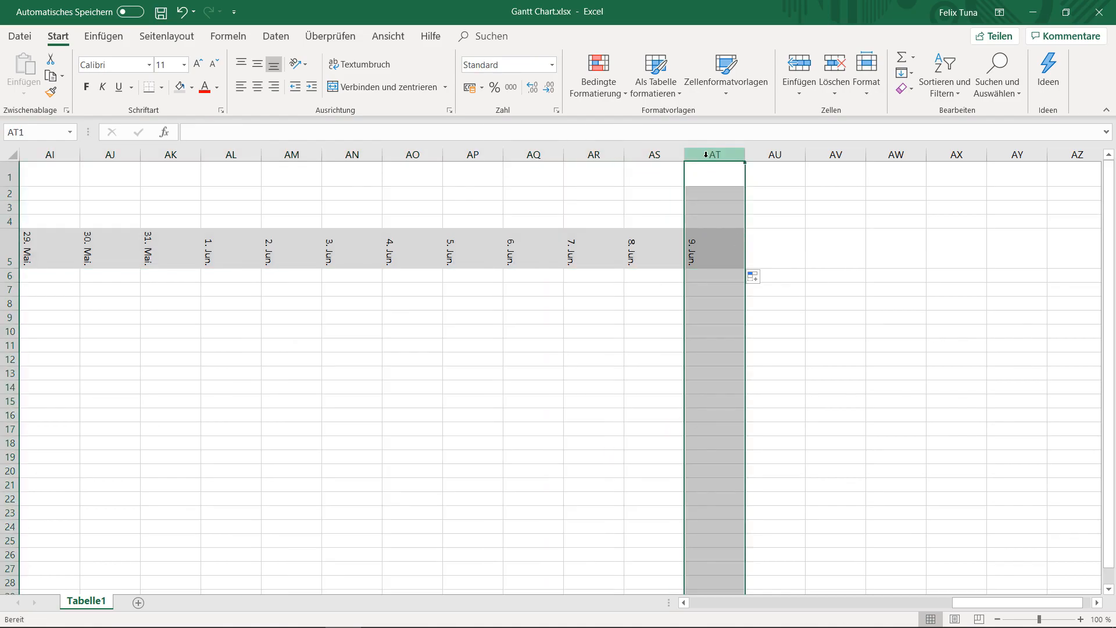
pyautogui.moveTo(705, 154); pyautogui.dragTo(157, 155)
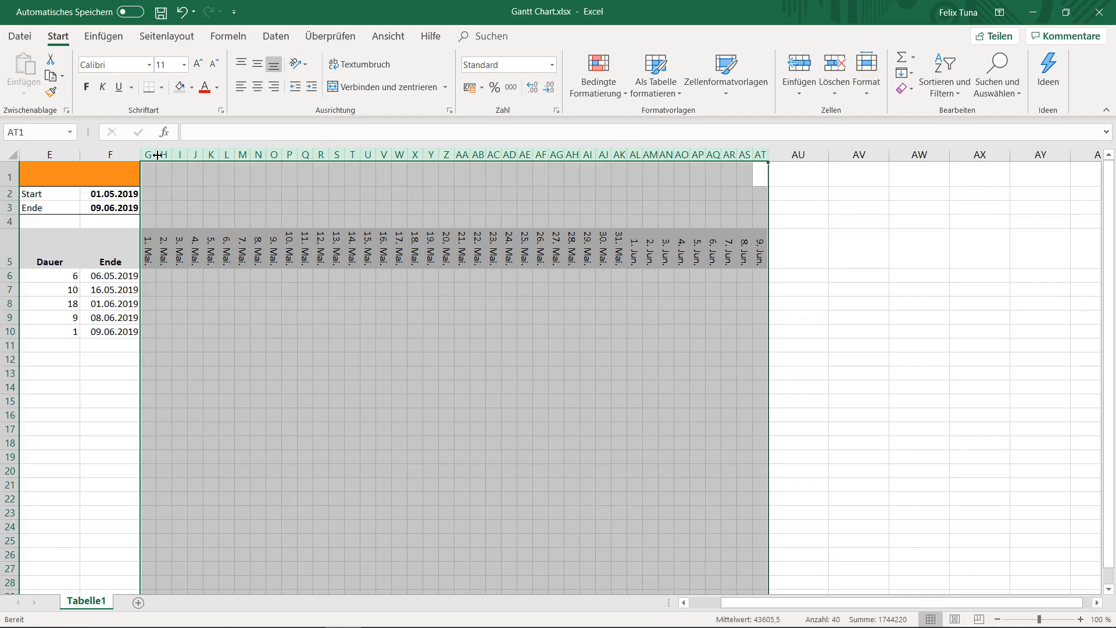
pyautogui.click(127, 183)
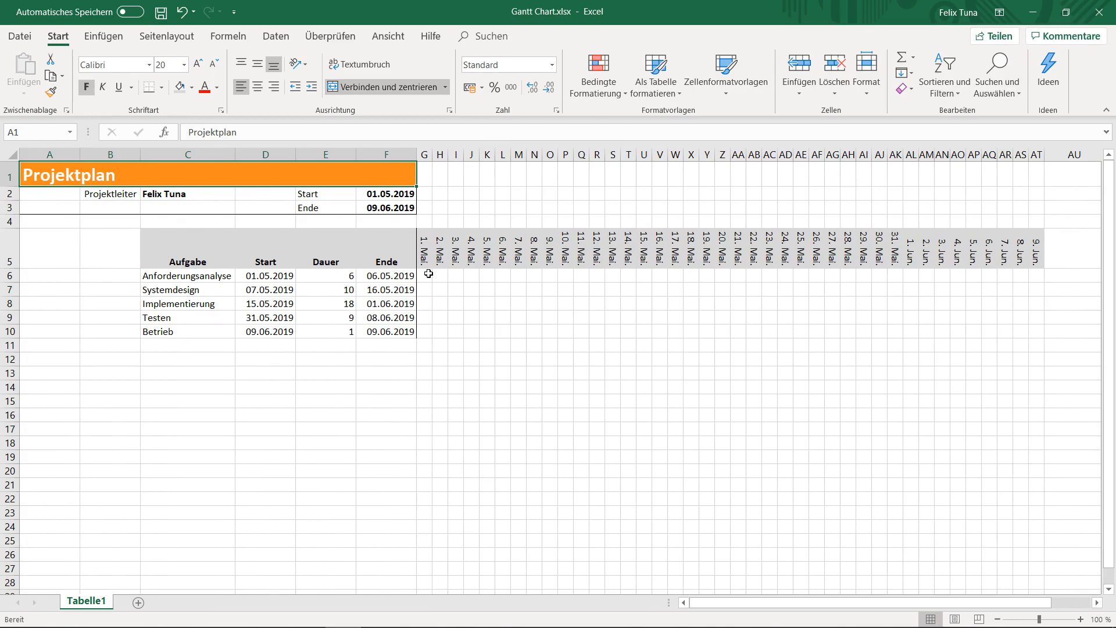
# - Start a new conditional formatting rule for G6:AT10 that uses a formula to determine which cells to format
pyautogui.click(429, 274)
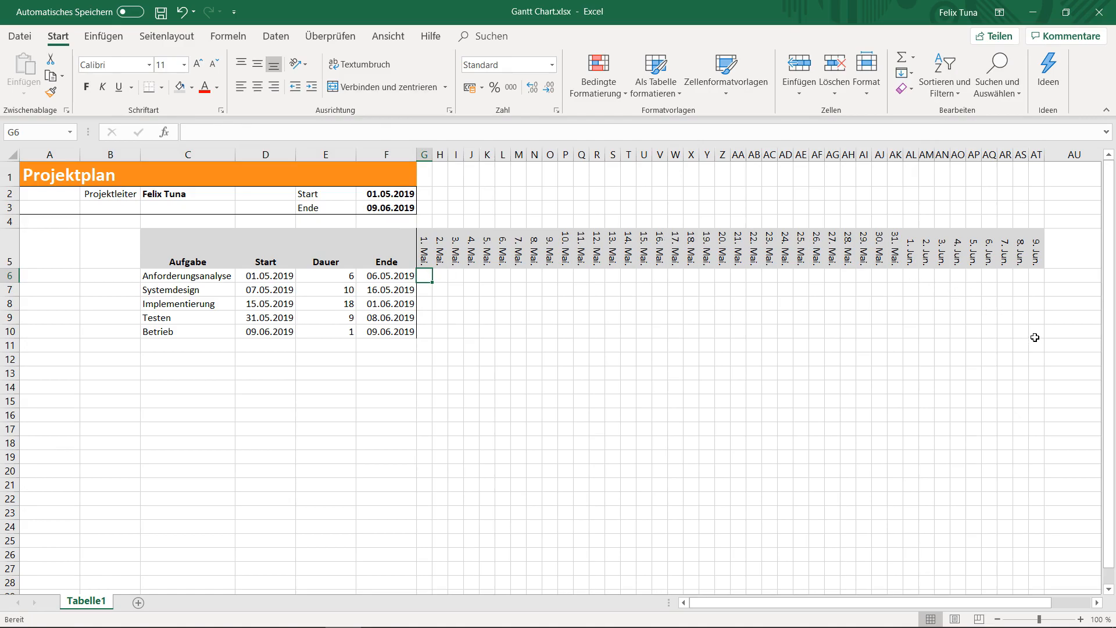
pyautogui.moveTo(429, 276); pyautogui.dragTo(1035, 333)
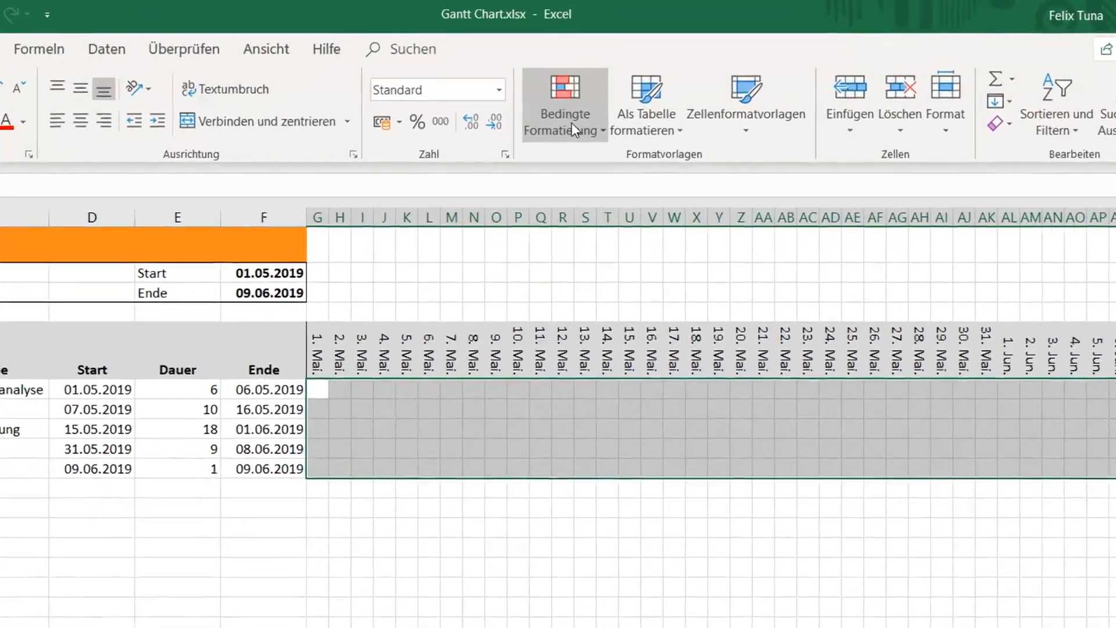
pyautogui.click(599, 94)
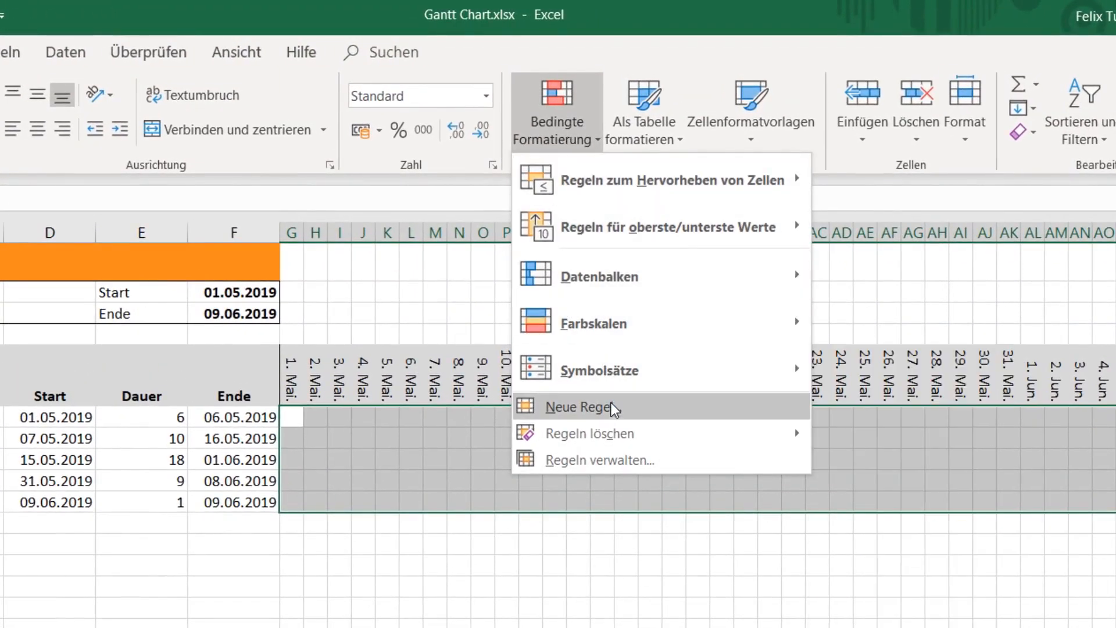
pyautogui.click(612, 406)
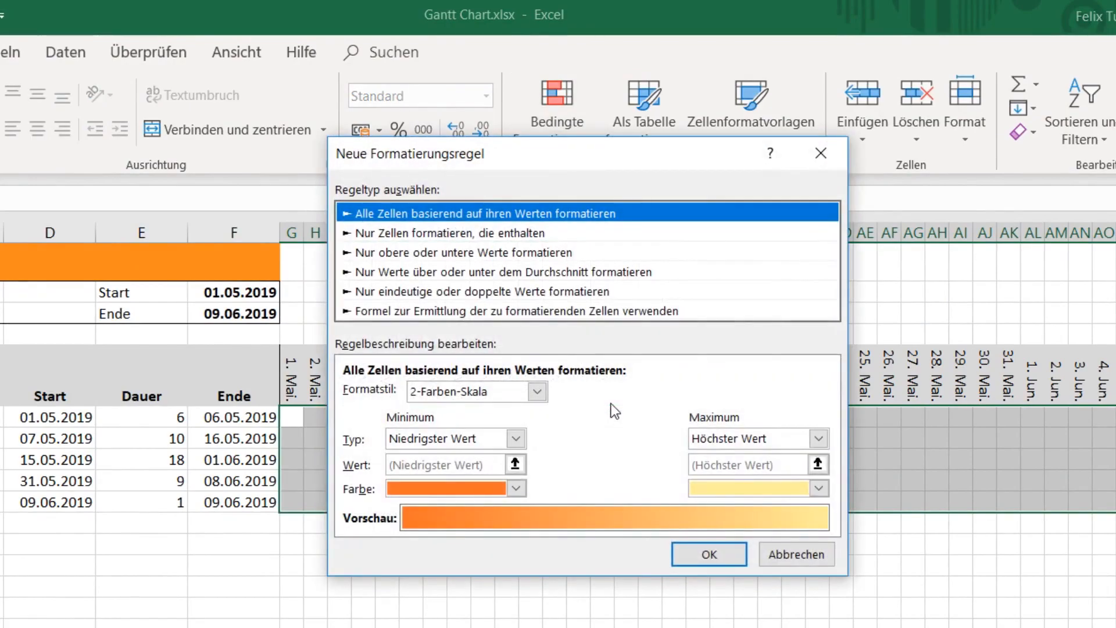
pyautogui.click(478, 314)
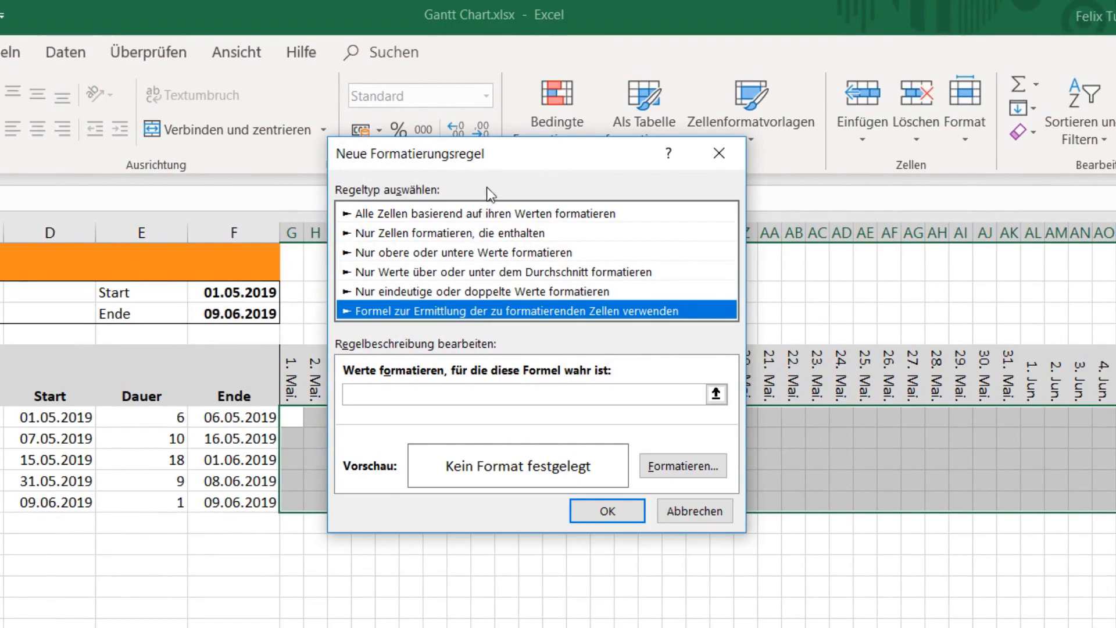
pyautogui.moveTo(493, 150); pyautogui.dragTo(547, 153)
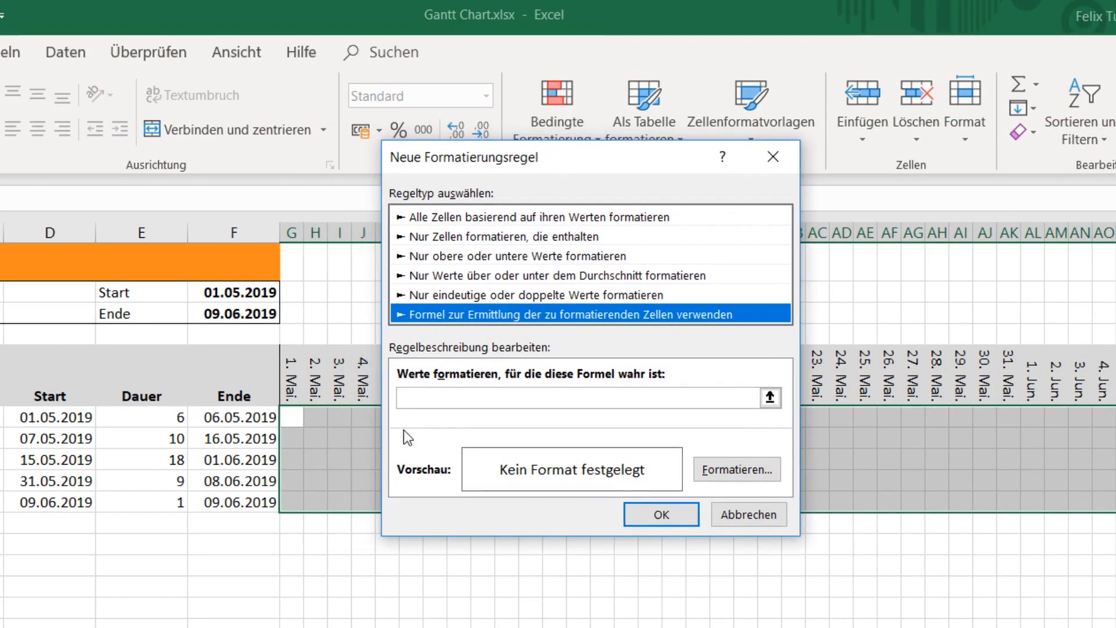
# - Enter =UND($G$5>=$D$6;$G$5<=$F$6) as the rule's formula
pyautogui.click(428, 394)
pyautogui.write('=')
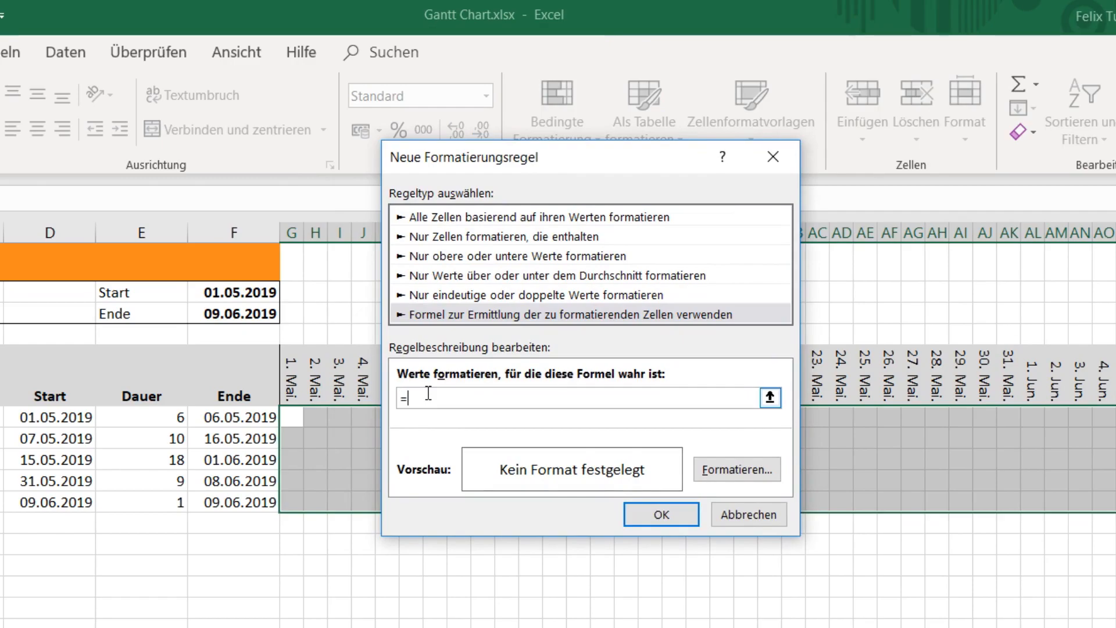
pyautogui.write('UND(')
pyautogui.click(293, 389)
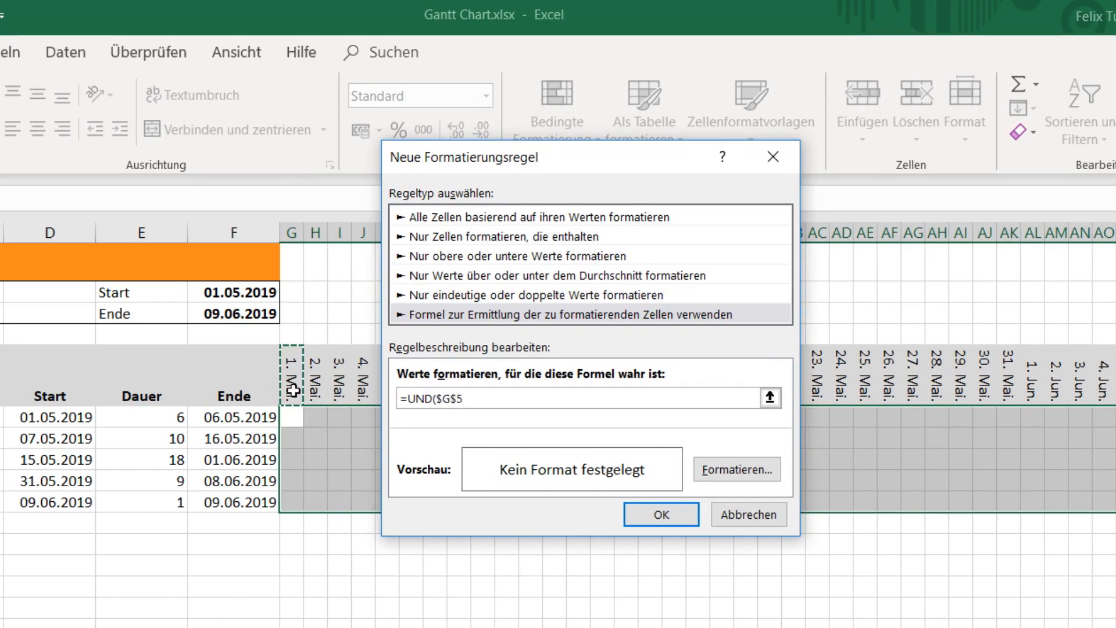
pyautogui.write('>=')
pyautogui.click(43, 420)
pyautogui.write(';')
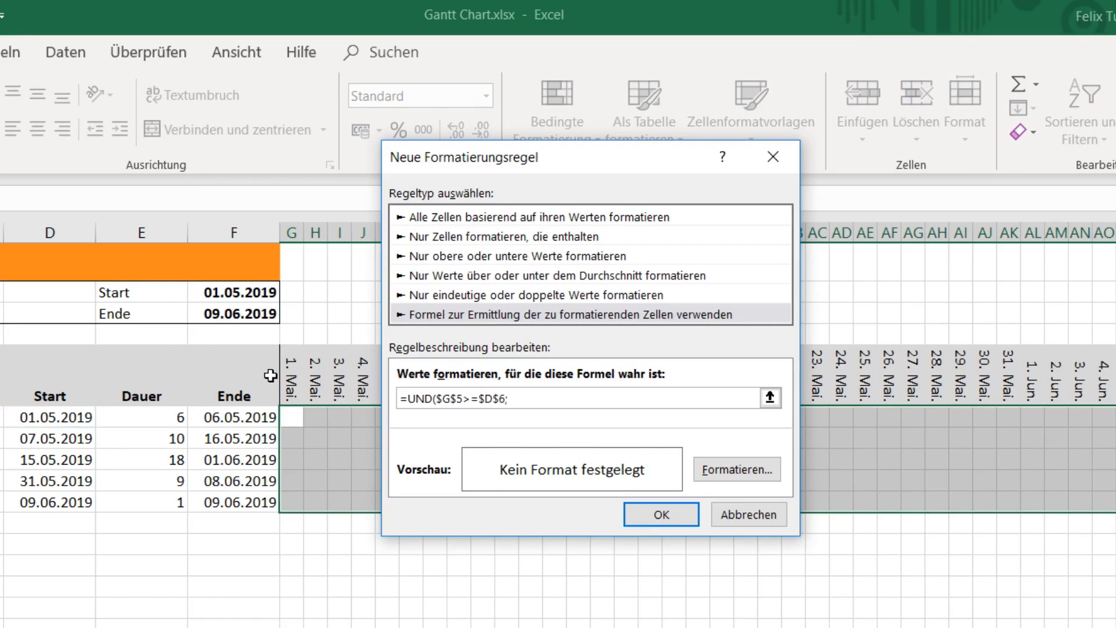
pyautogui.click(292, 379)
pyautogui.write('<=')
pyautogui.click(227, 417)
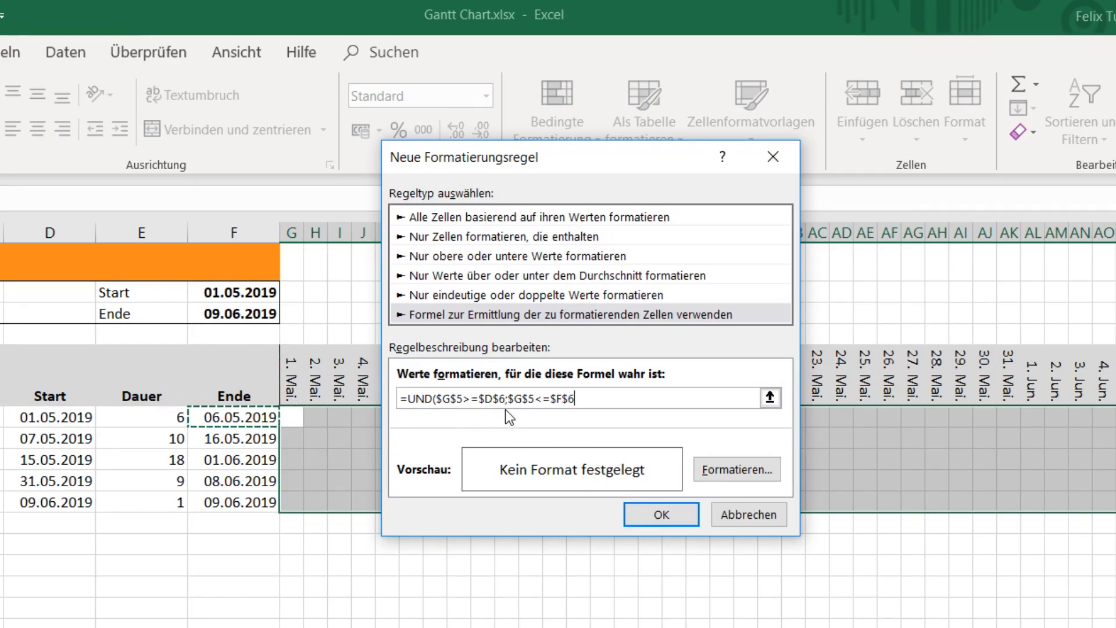
pyautogui.write(')')
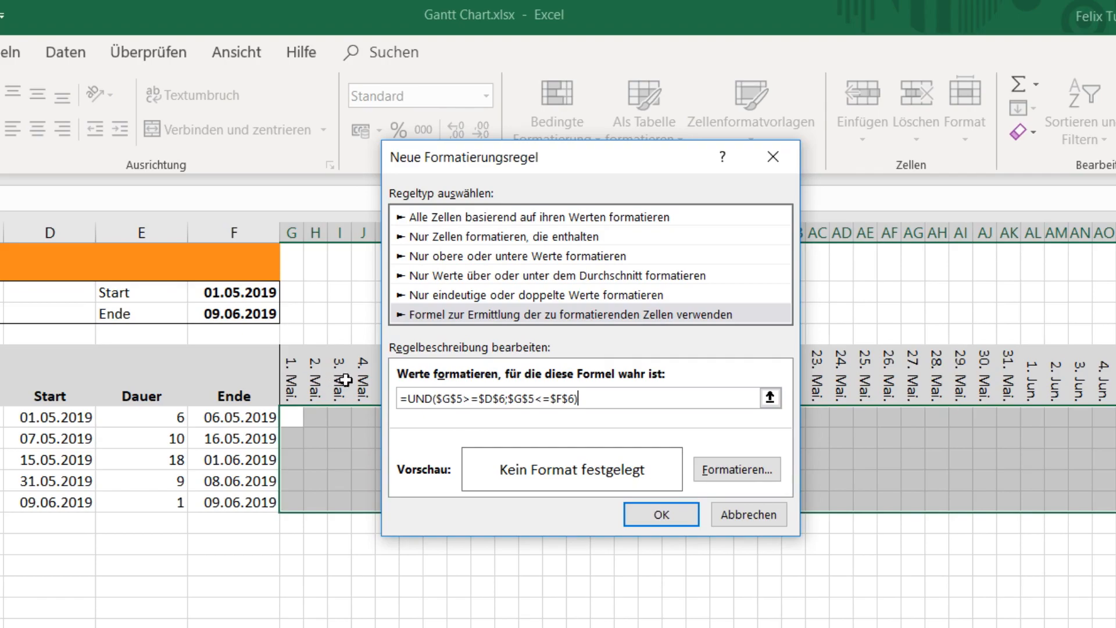
# - Change the rule formula's absolute references to mixed ones so it reads =UND(G$5>=$D6;G$5<=$F6)
pyautogui.click(443, 399)
pyautogui.press('BackSpace')
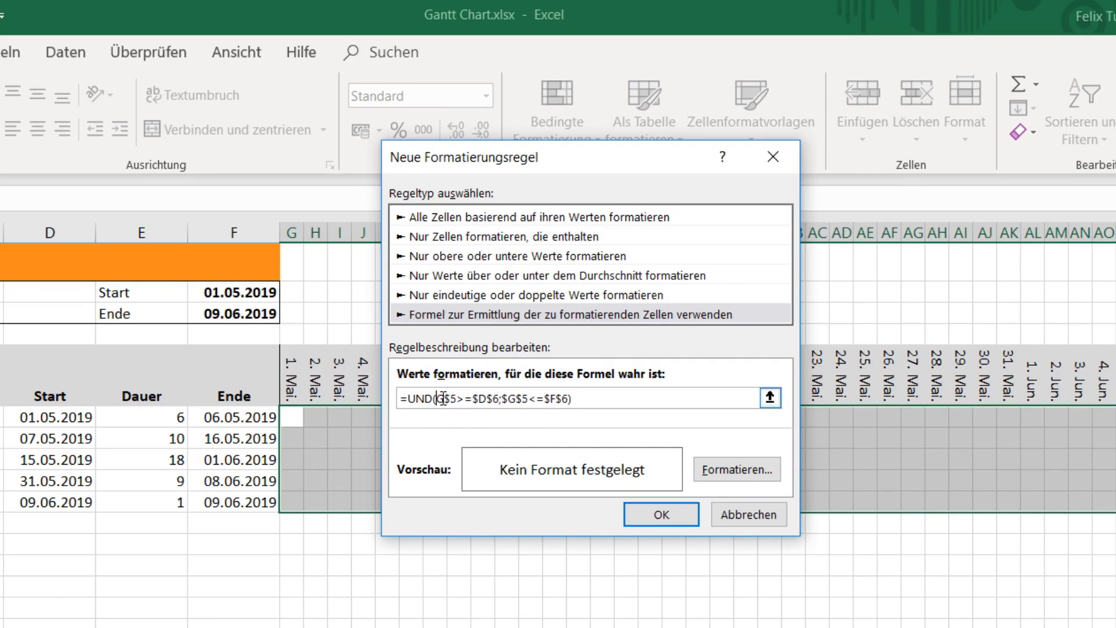
pyautogui.click(508, 399)
pyautogui.press('BackSpace')
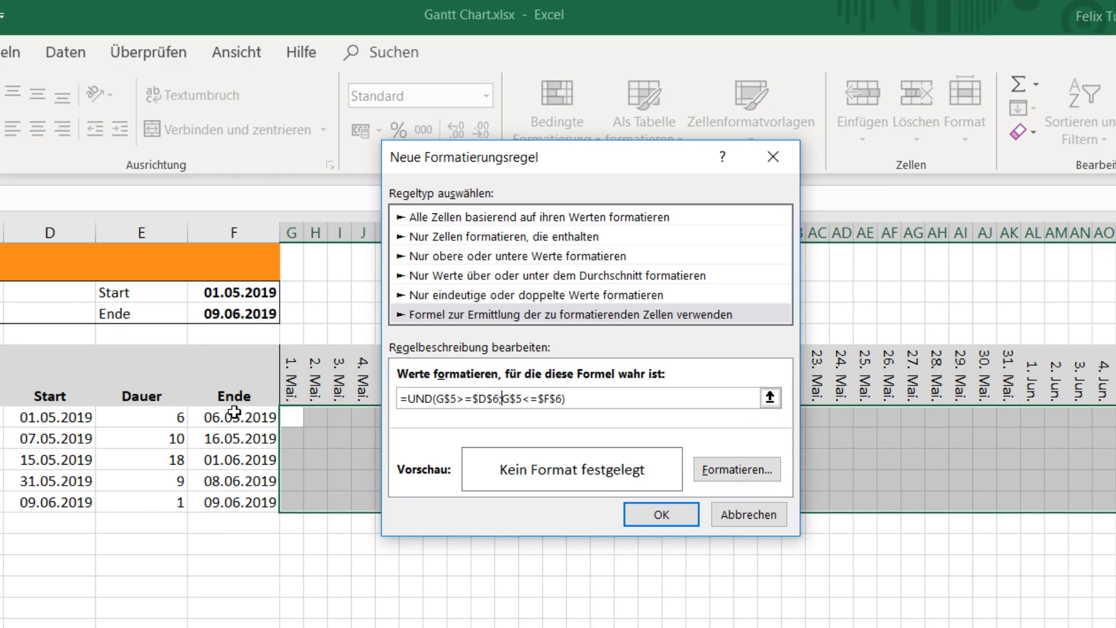
pyautogui.click(494, 400)
pyautogui.press('BackSpace')
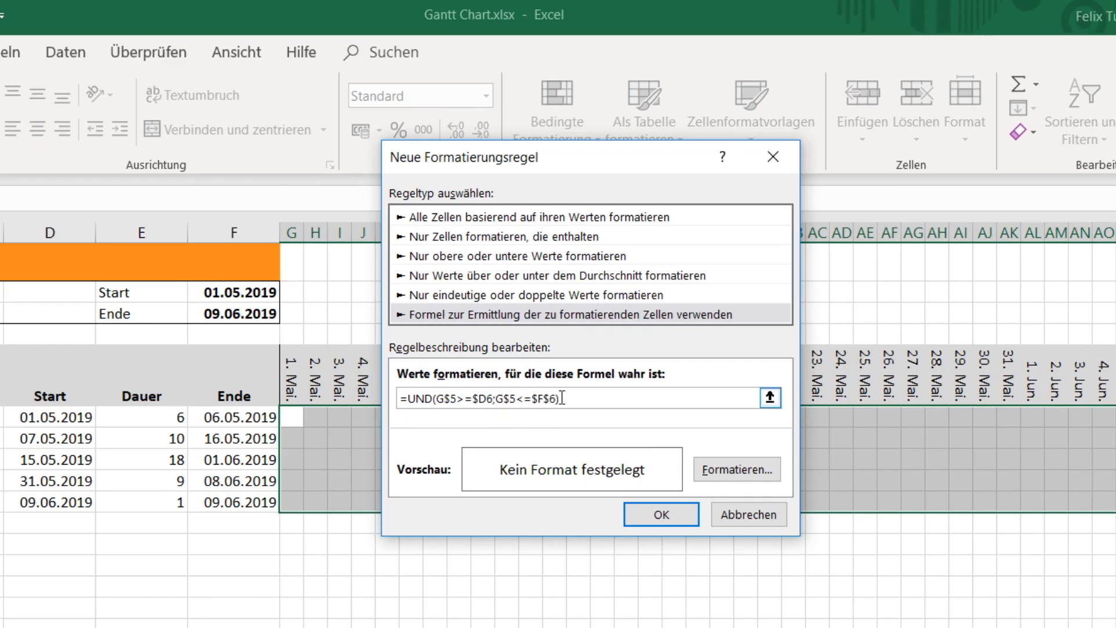
pyautogui.click(551, 399)
pyautogui.press('BackSpace')
# - Give the rule a solid green background fill from the standard colors and apply it to the timeline cells
pyautogui.click(735, 470)
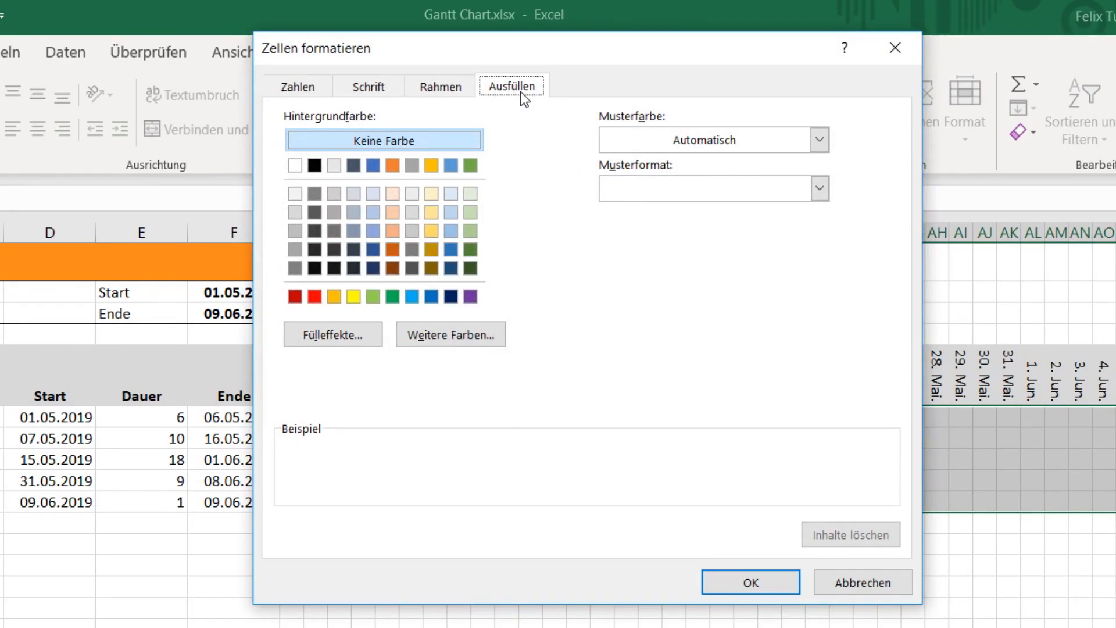
pyautogui.click(393, 297)
pyautogui.click(819, 190)
pyautogui.click(820, 189)
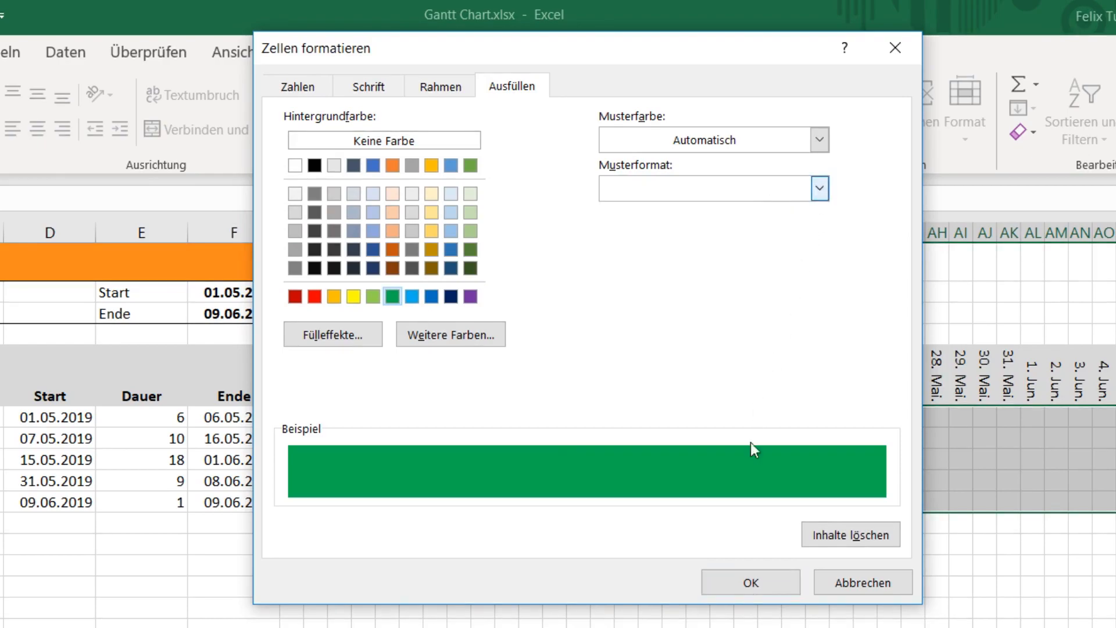
pyautogui.click(742, 579)
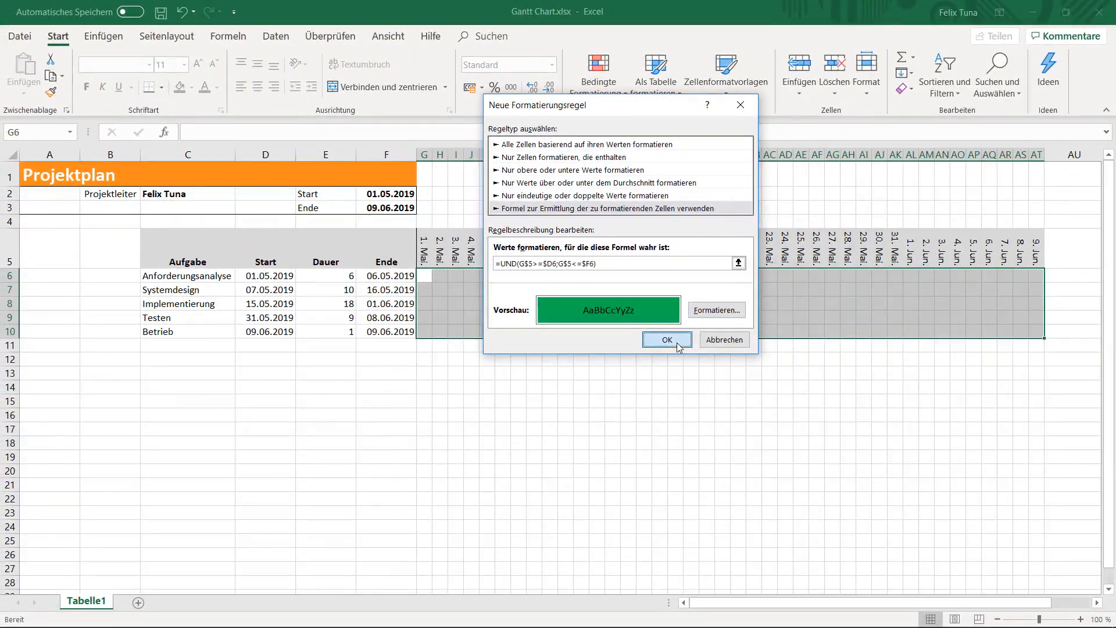
pyautogui.click(677, 345)
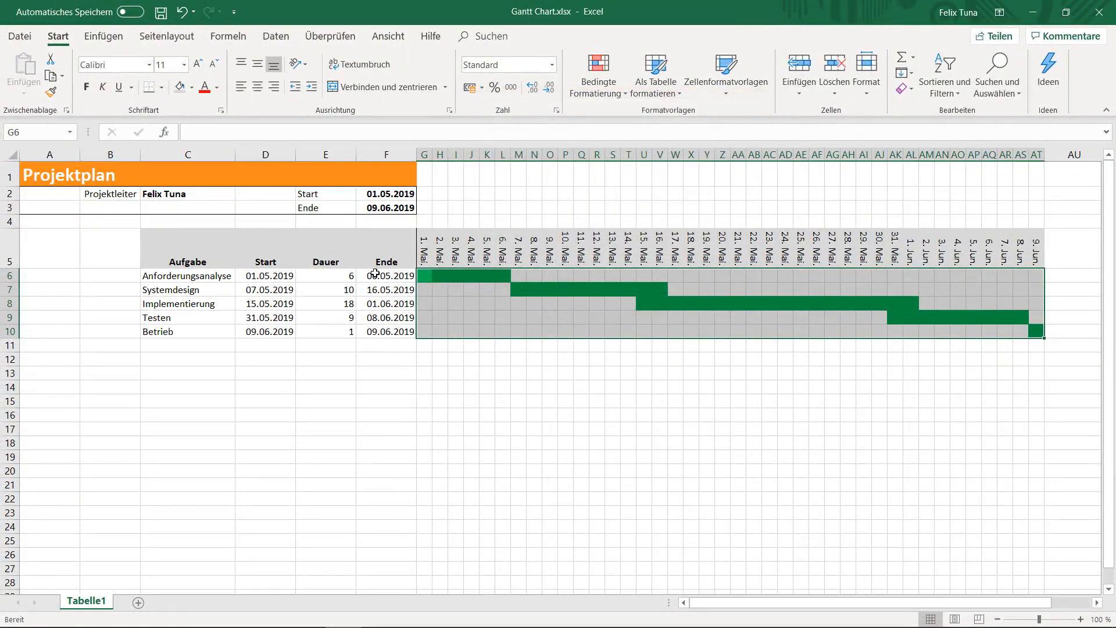
# - Set the Systemdesign task's start date to 06.05.2019 and its duration to 12
pyautogui.click(276, 289)
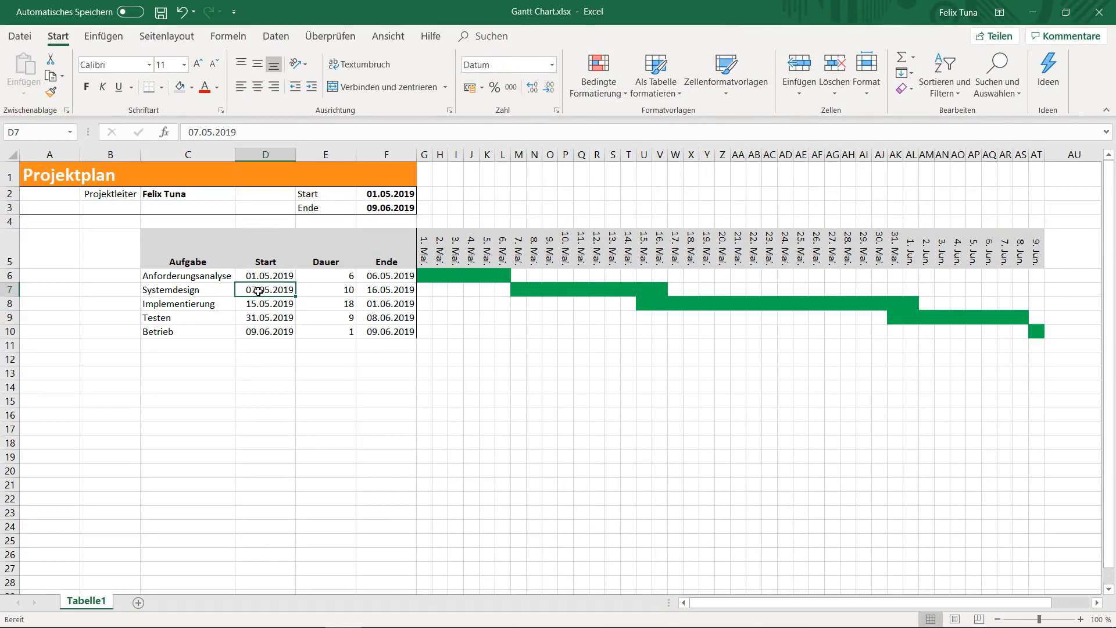
pyautogui.doubleClick(259, 290)
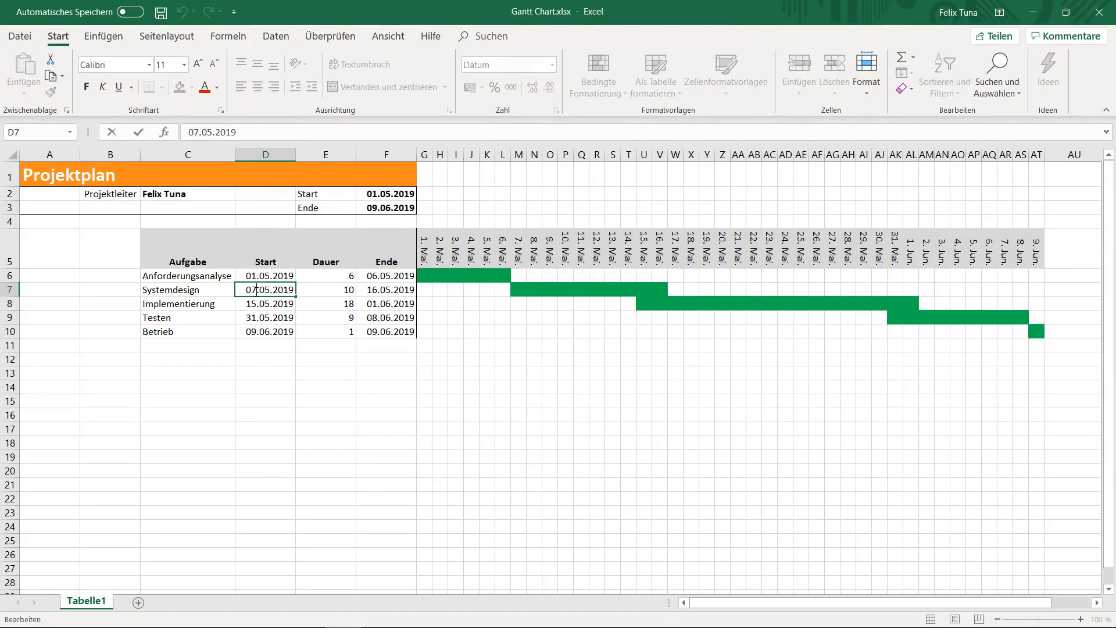
pyautogui.press('BackSpace')
pyautogui.write('5')
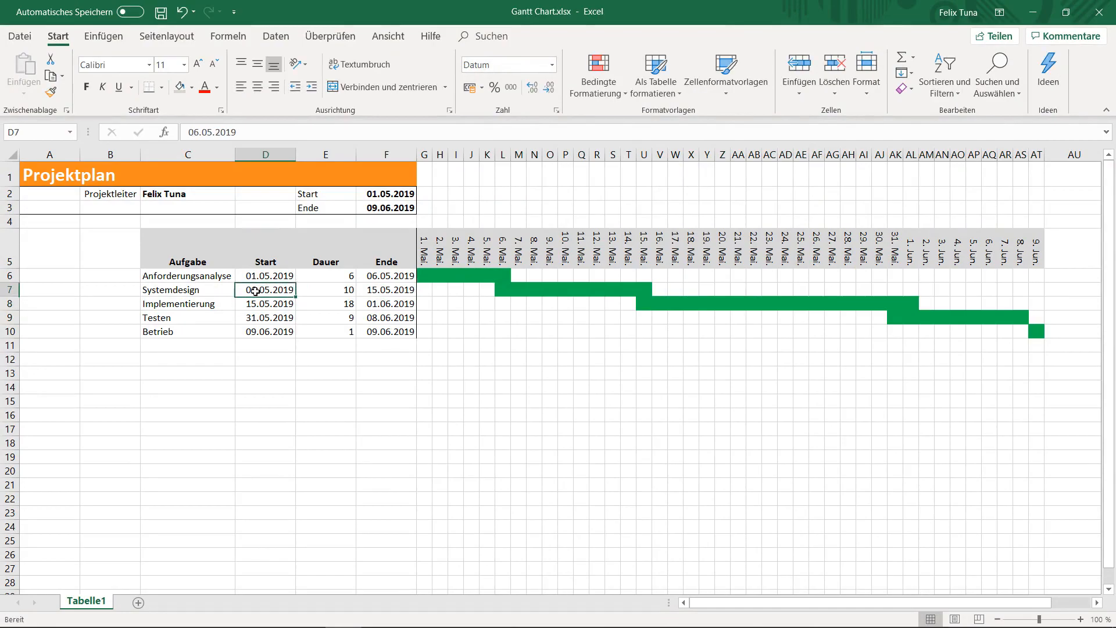
pyautogui.press('Tab')
pyautogui.write('1')
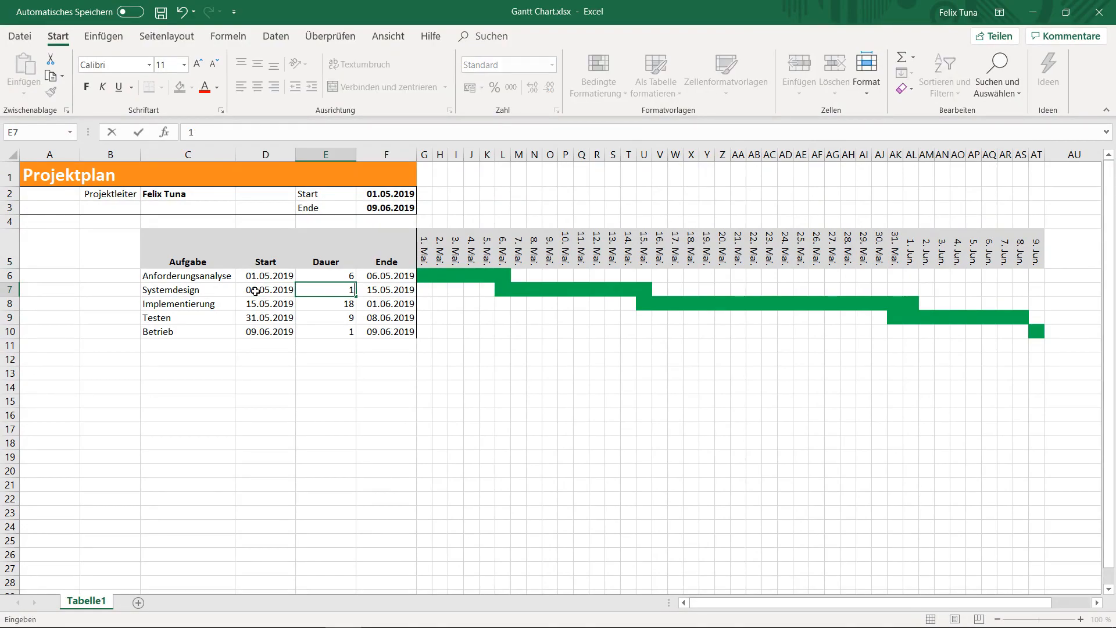
pyautogui.press('Return')
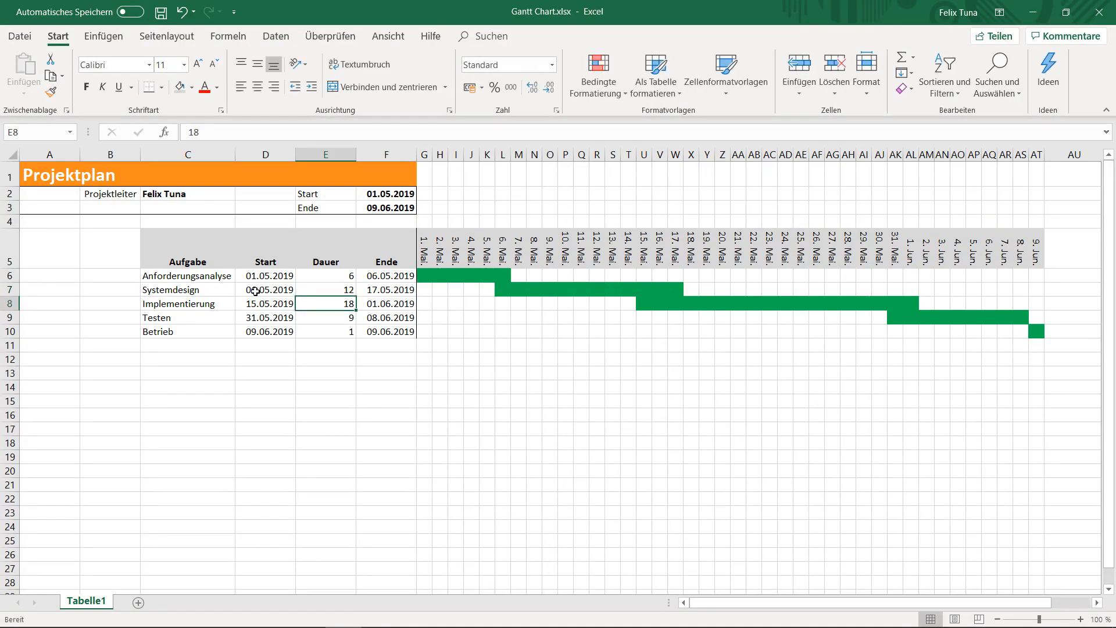
# - Insert a new row above Systemdesign and enter Absprache as its task name
pyautogui.click(10, 289)
pyautogui.rightClick(13, 291)
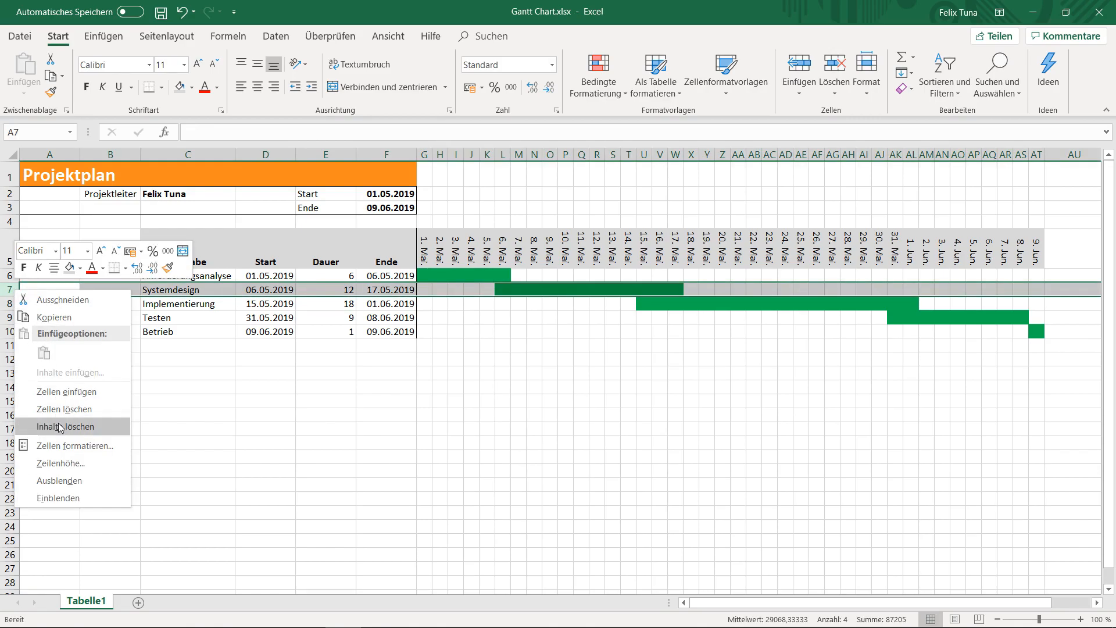
pyautogui.click(67, 399)
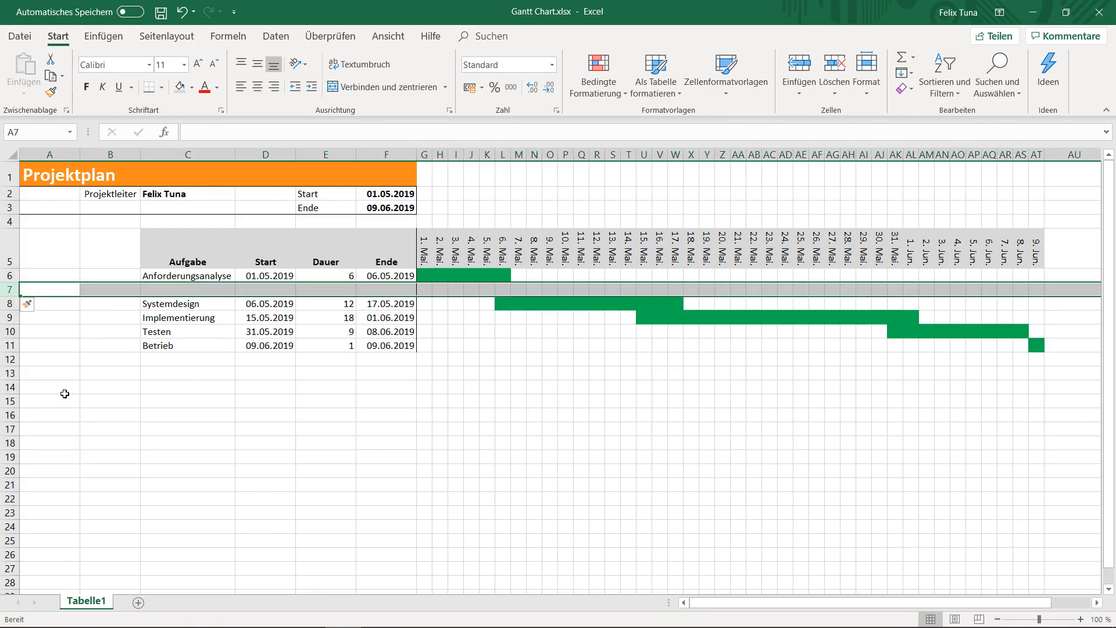
pyautogui.click(191, 291)
pyautogui.write('Absprache')
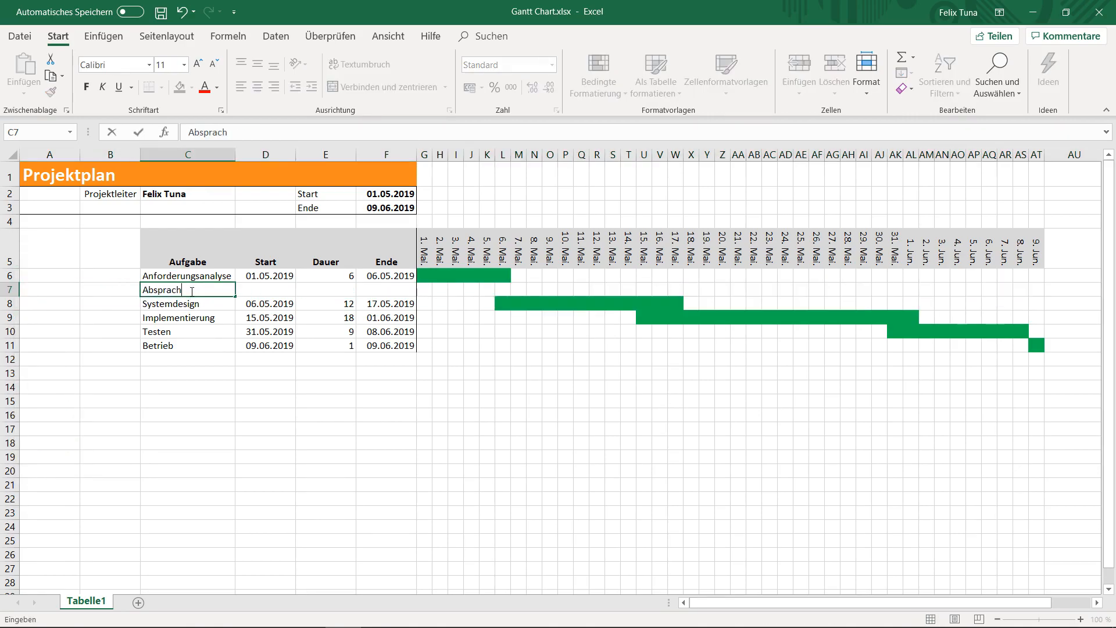
pyautogui.press('Return')
# - Enter the start date 06.05.2019 and a duration of 1 for the Absprache task
pyautogui.press('Up')
pyautogui.press('Right')
pyautogui.write('06.05')
pyautogui.press('Tab')
pyautogui.write('1')
pyautogui.press('Return')
# - Fill the end-date formula from F6 down into F7 for the Absprache task
pyautogui.press('Up')
pyautogui.press('Right')
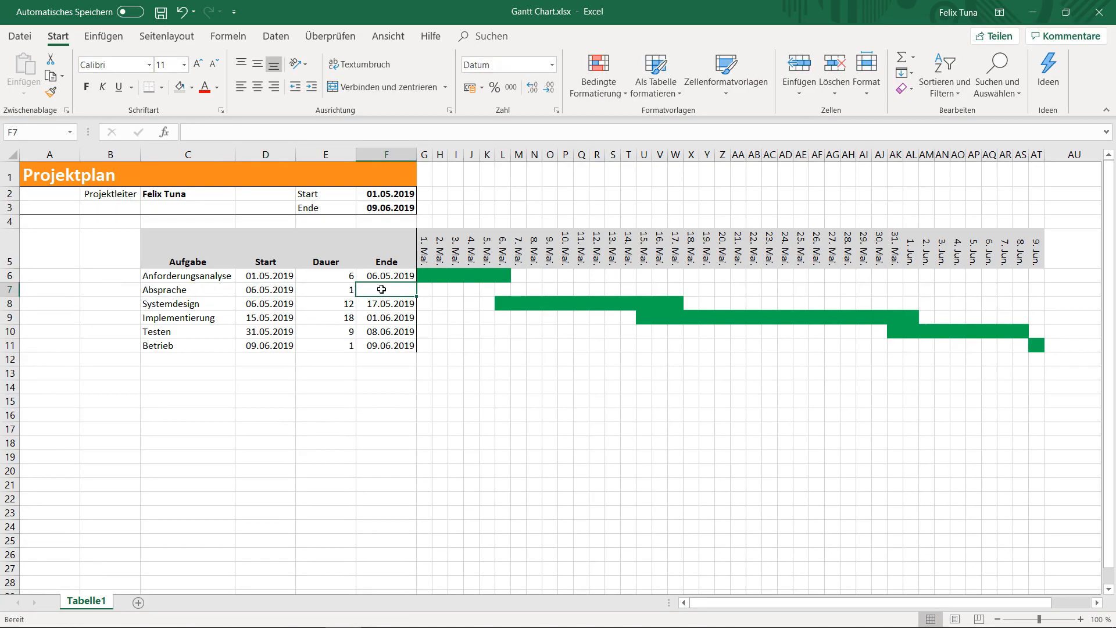
pyautogui.click(406, 275)
pyautogui.moveTo(414, 280); pyautogui.dragTo(415, 292)
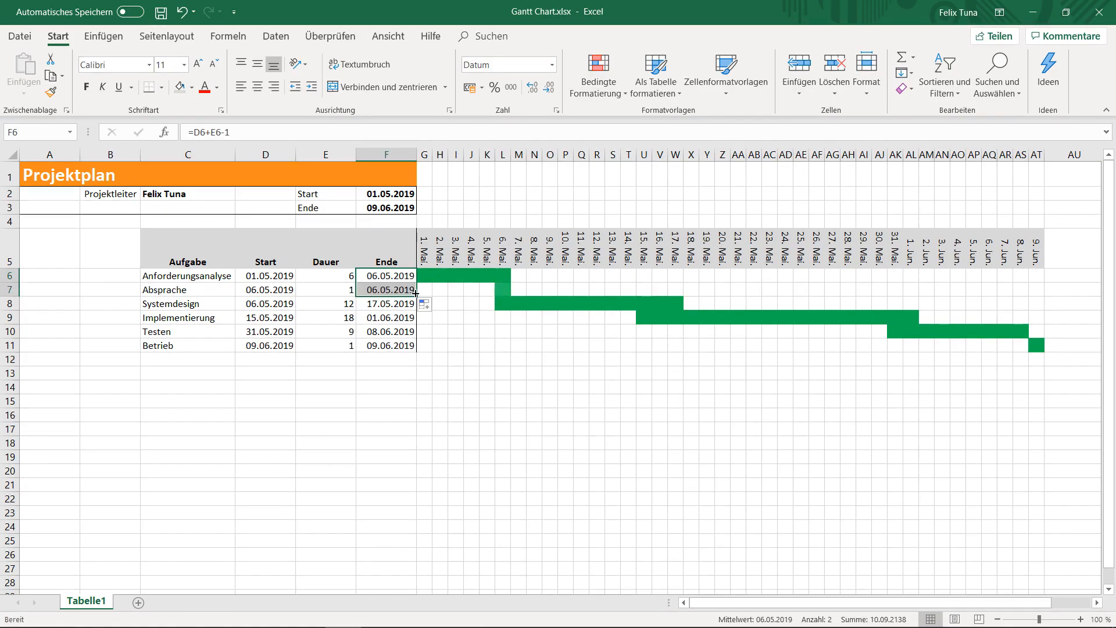
pyautogui.click(503, 289)
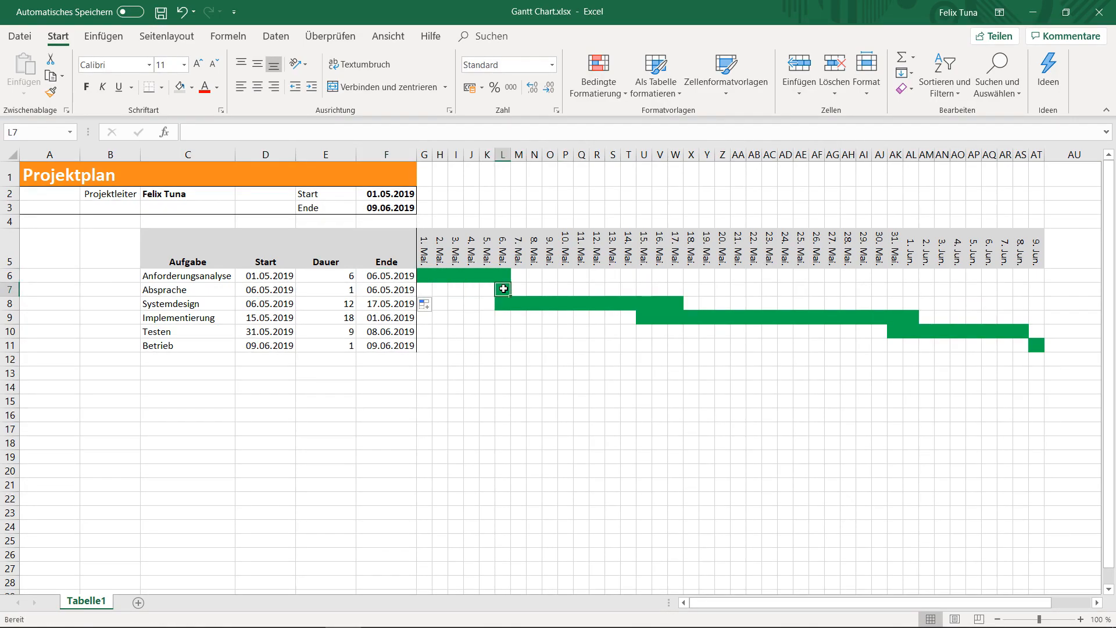
# - Add Präsentation as a new task in C12 below Betrieb
pyautogui.click(186, 359)
pyautogui.write('Präsenta')
pyautogui.press('BackSpace')
pyautogui.write('tat')
pyautogui.press('Return')
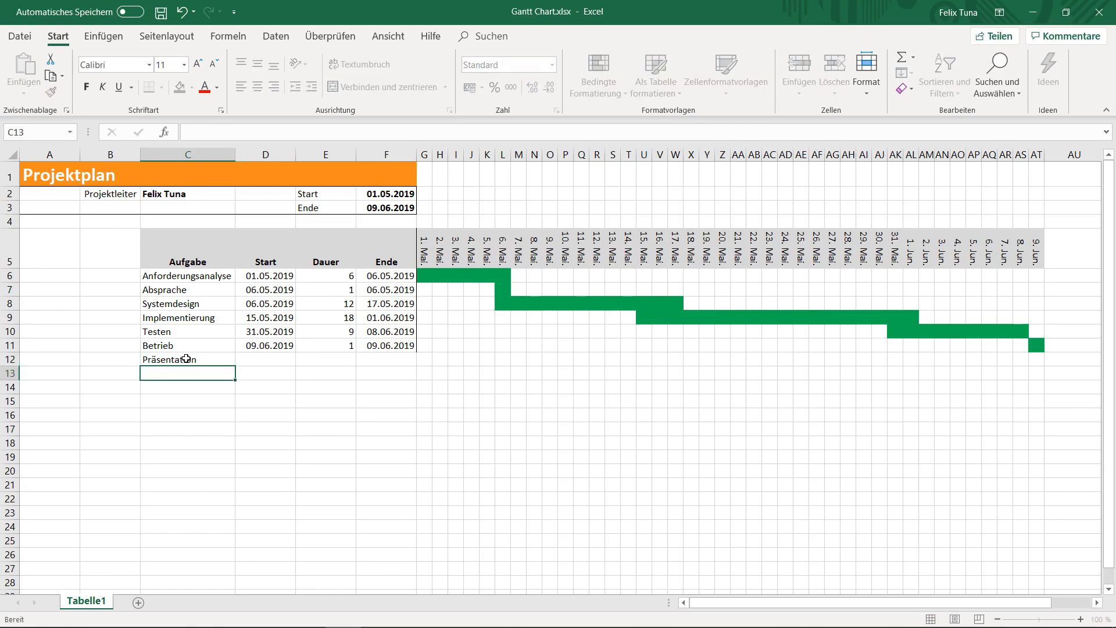
# - Enter the start date 09.06.2019 and a duration of 1 for the Präsentation task
pyautogui.press('Up')
pyautogui.press('Right')
pyautogui.write('09.06')
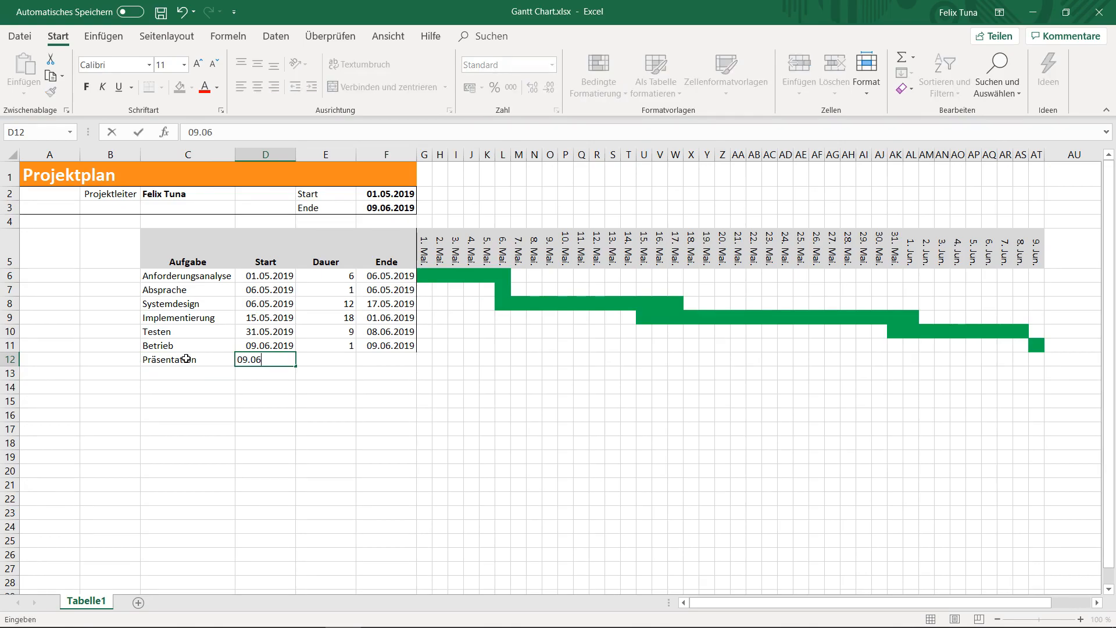
pyautogui.write('.2019')
pyautogui.press('Tab')
pyautogui.write('1')
pyautogui.press('Tab')
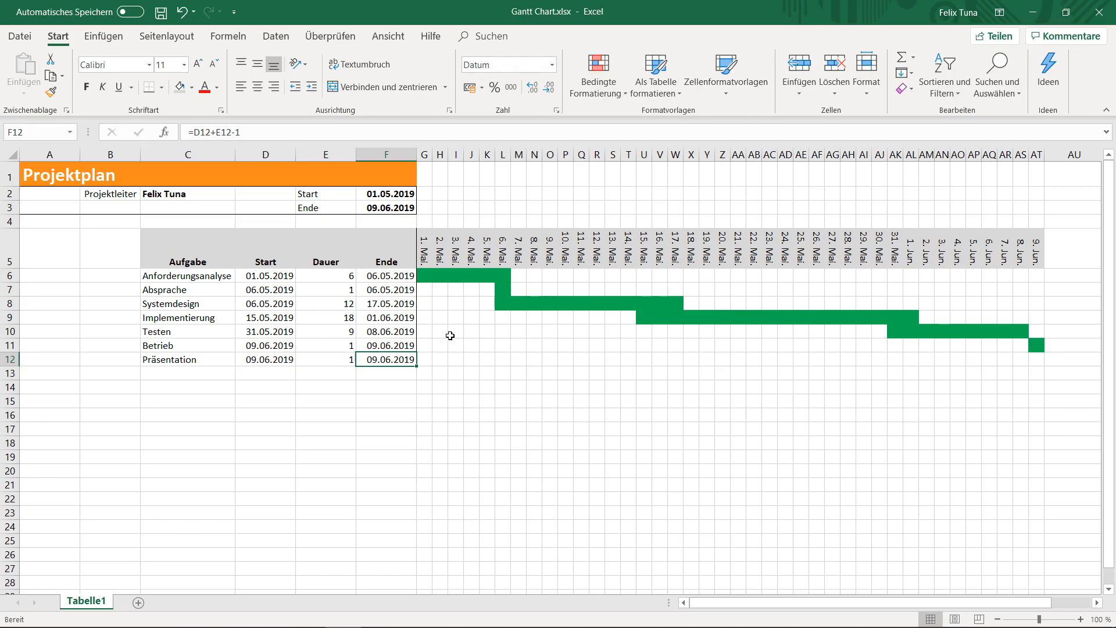
# - Copy the formatting of timeline cell K10 onto G12:AT12 so the Präsentation row uses the bar rule
pyautogui.click(486, 331)
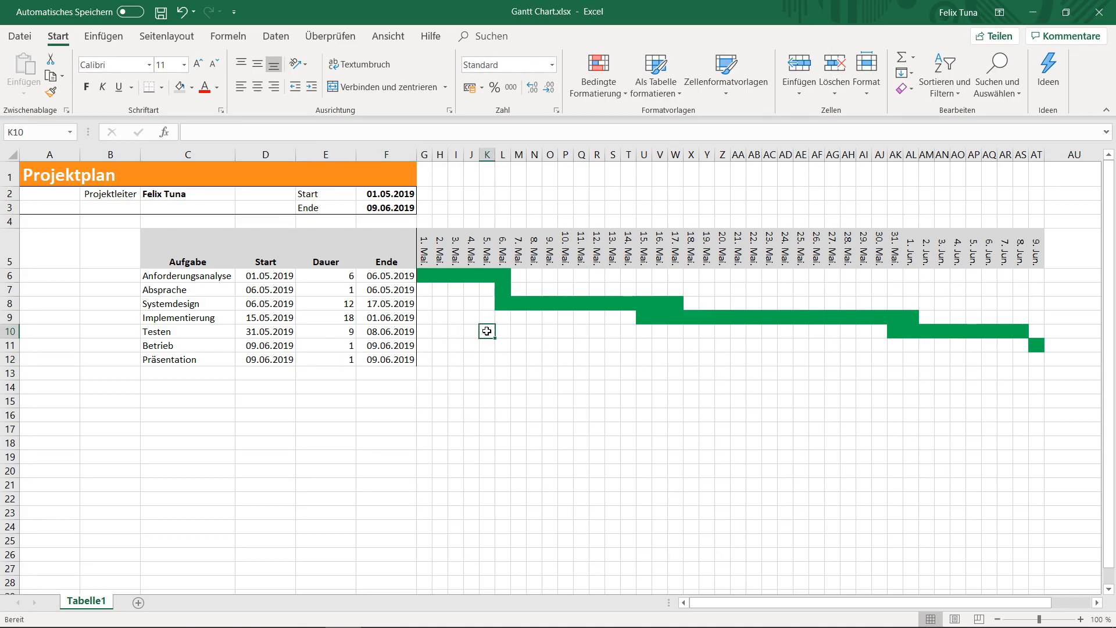
pyautogui.click(52, 93)
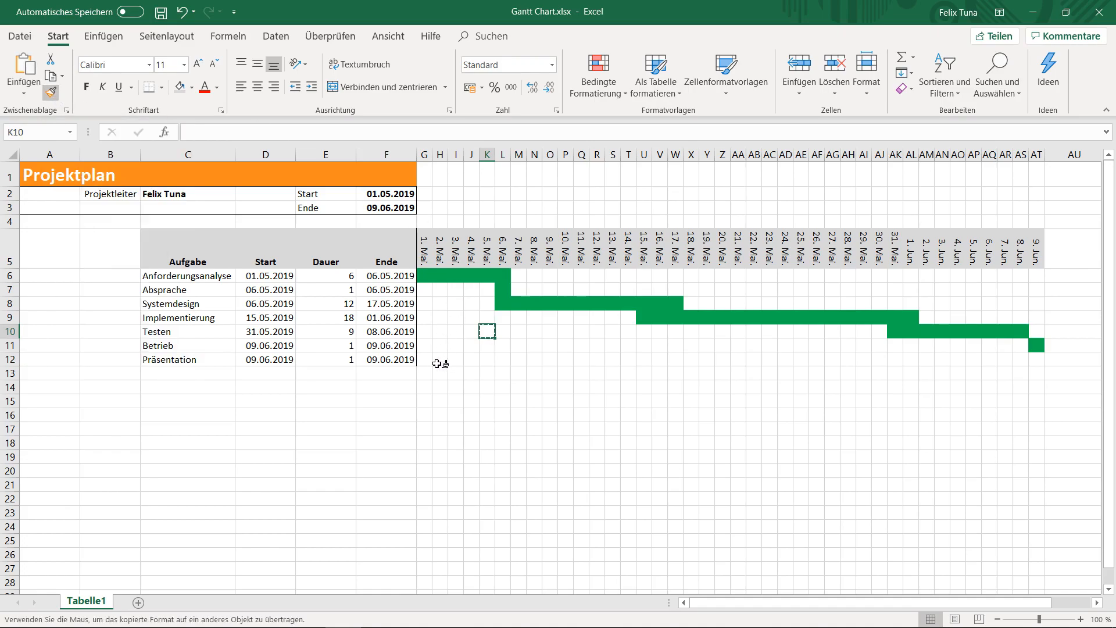
pyautogui.moveTo(426, 361)
pyautogui.mouseDown()
pyautogui.moveTo(1014, 381)
pyautogui.moveTo(1037, 367)
pyautogui.mouseUp()
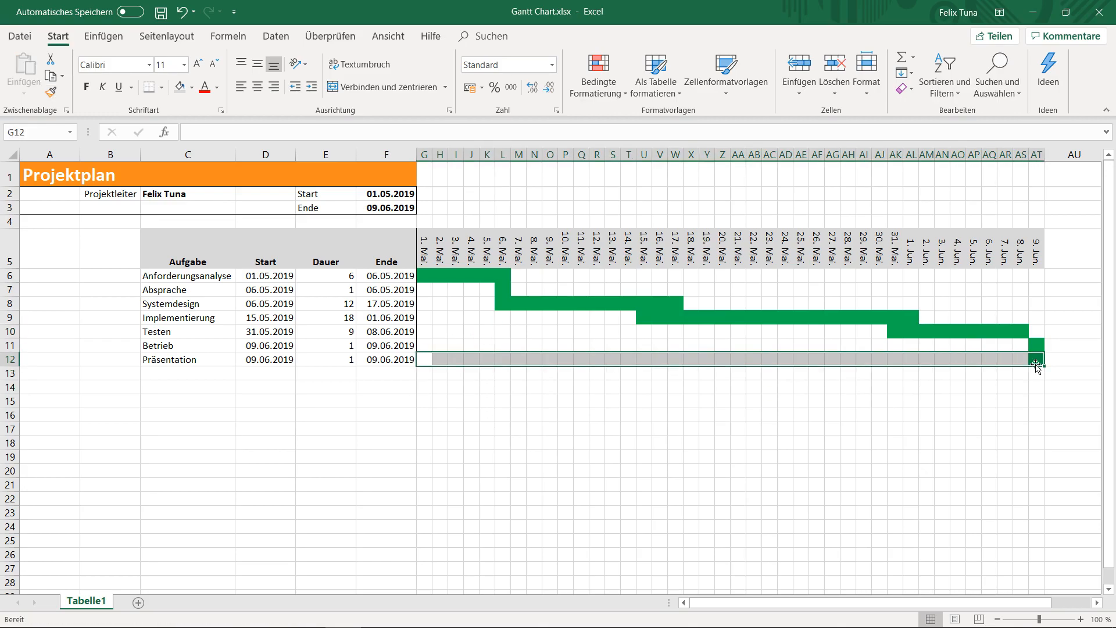
pyautogui.click(1035, 362)
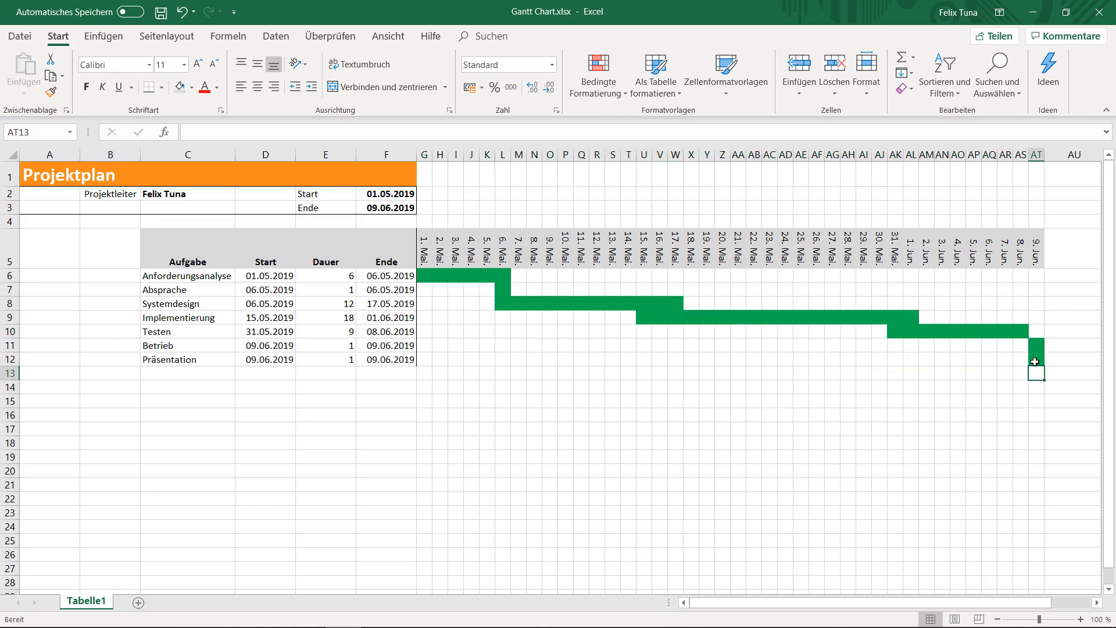
# - Set the Präsentation task's start date in D12 to 08.06.2019
pyautogui.doubleClick(253, 359)
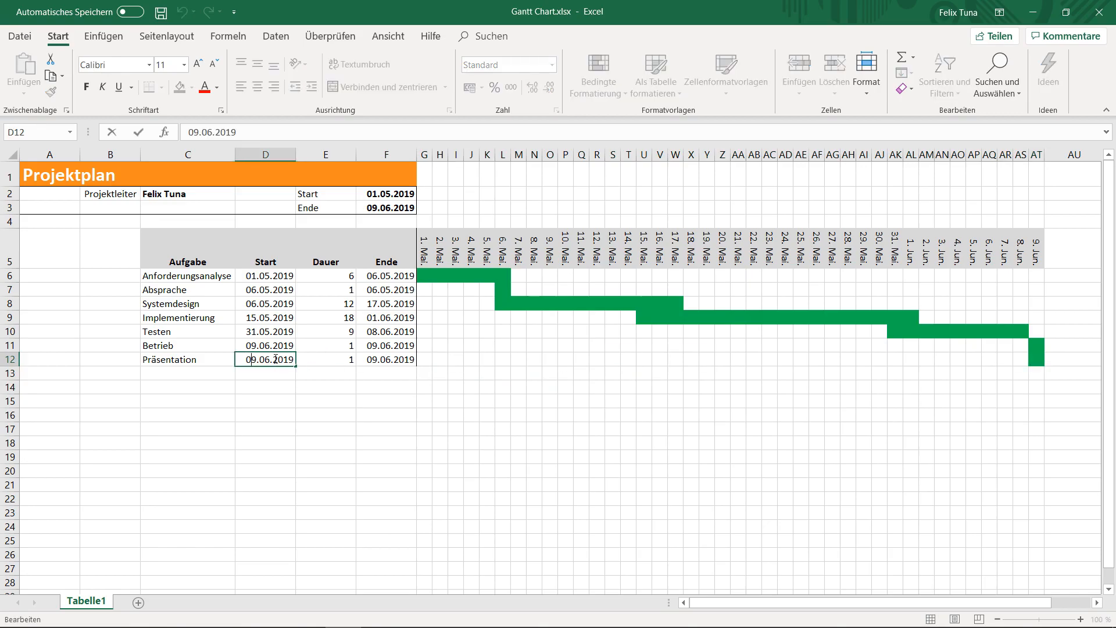
pyautogui.press('BackSpace')
pyautogui.write('8')
pyautogui.press('Return')
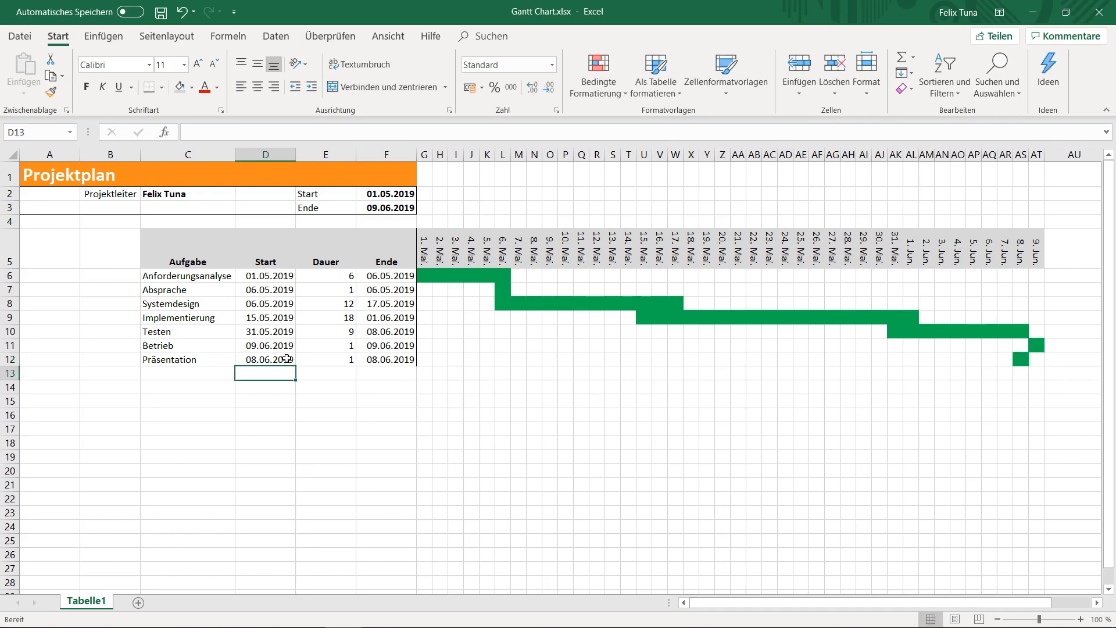